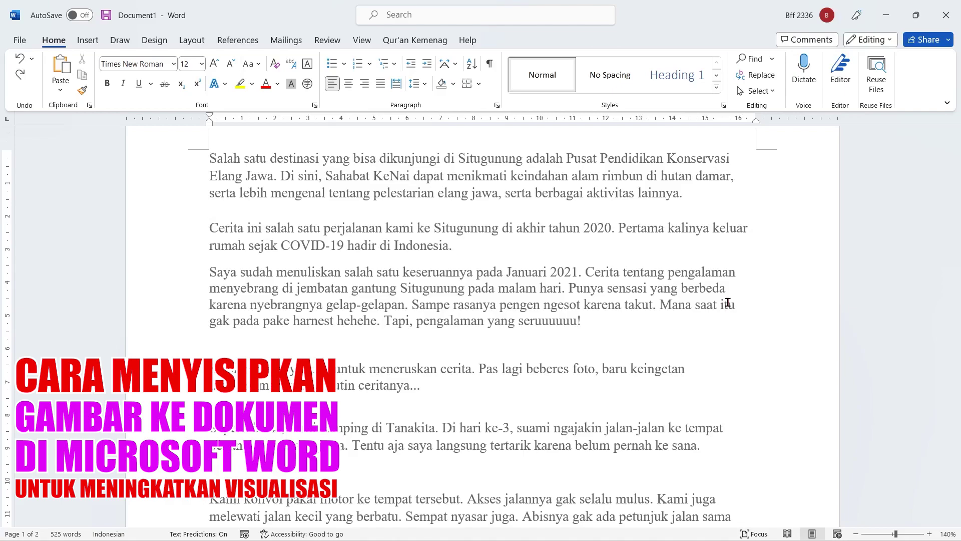
- Insert Foto 7 from this device before 'Cerita ini' as a 5,23 × 9,29 cm inline picture
scroll(727, 302, "up", 2)
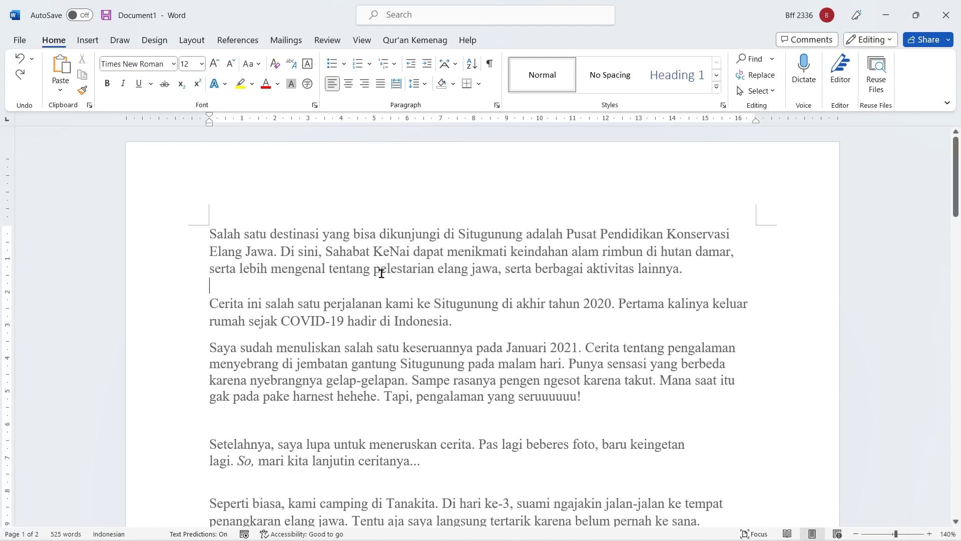
scroll(218, 290, "down", 2)
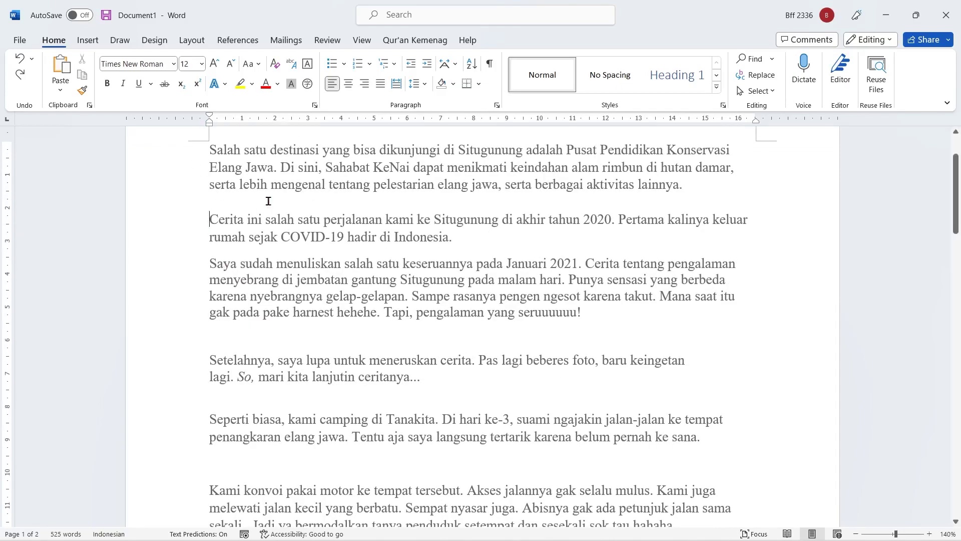
left_click(210, 220)
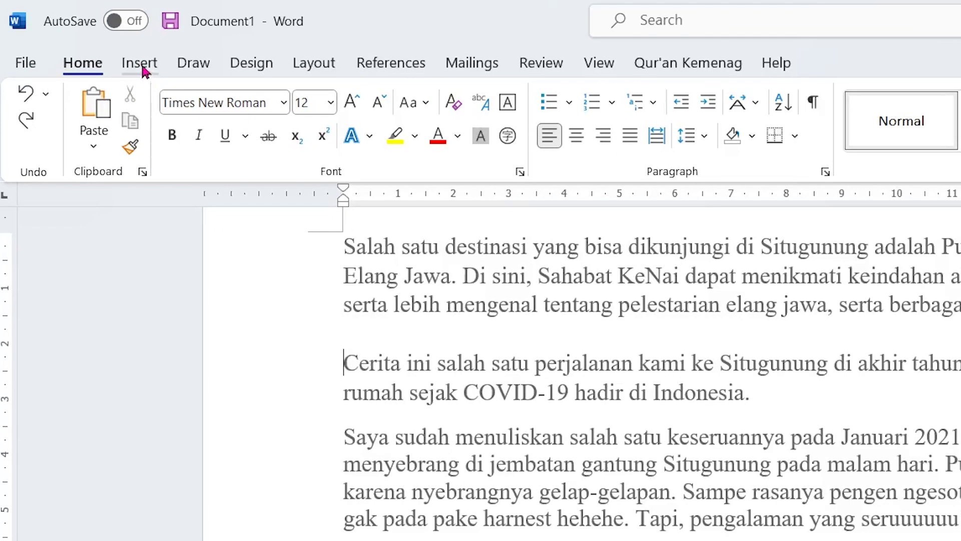
left_click(143, 67)
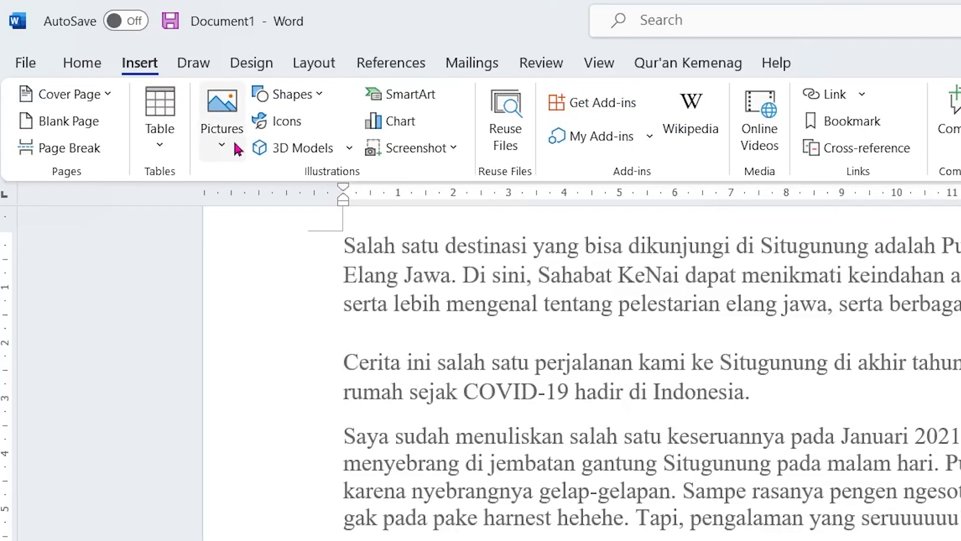
left_click(220, 155)
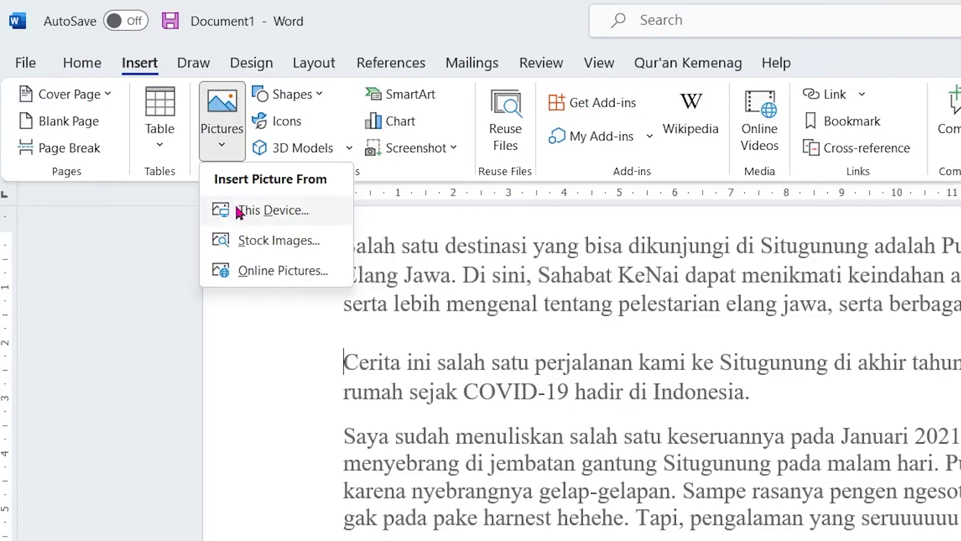
left_click(270, 211)
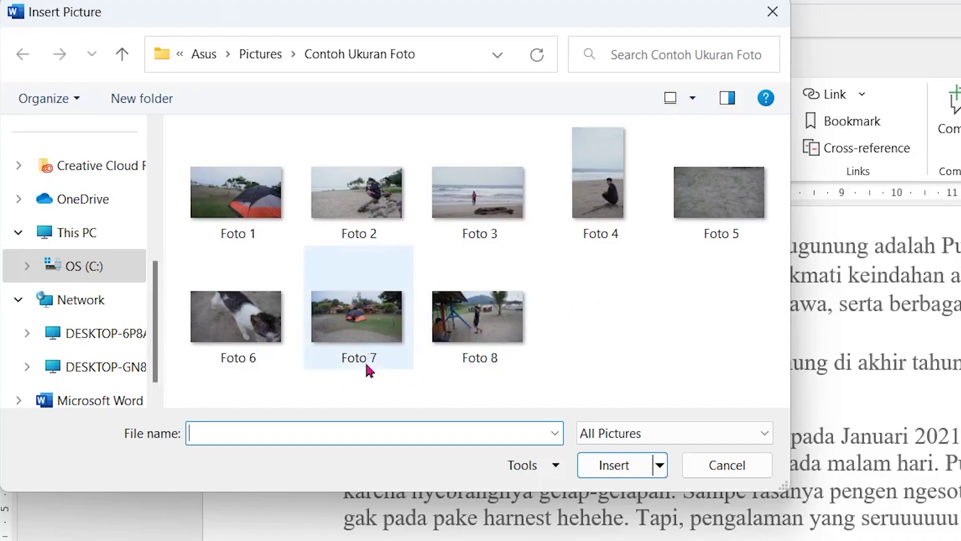
left_click(377, 332)
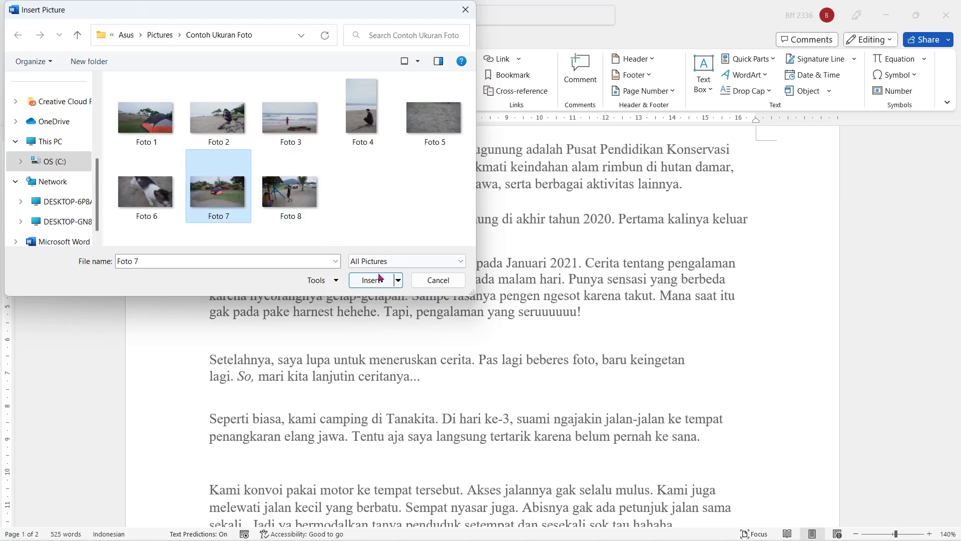
left_click(371, 283)
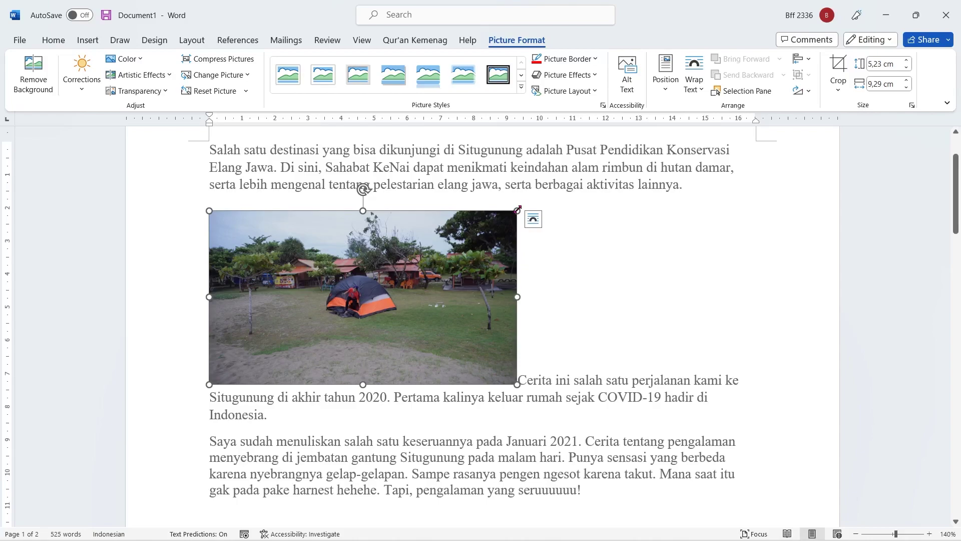
- Enlarge the photo by its corner to 7,55 × 13,43 cm, then shrink it to about 4,48 × 7,97 cm
left_click_drag(517, 210, 653, 154)
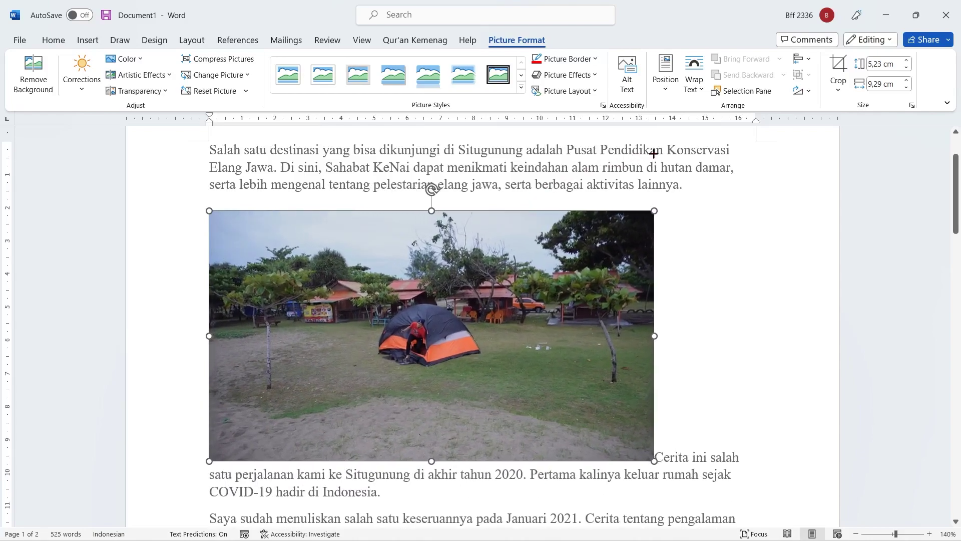
left_click_drag(654, 154, 654, 154)
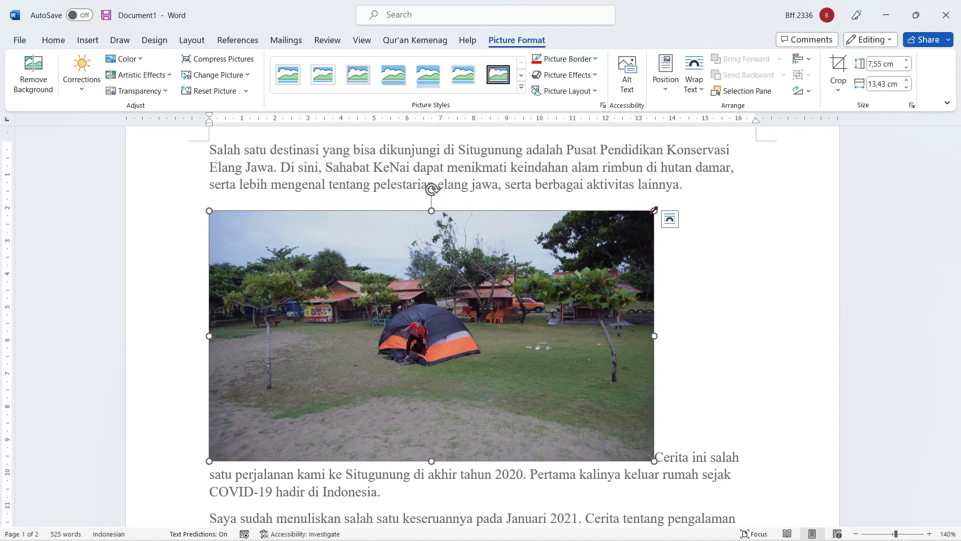
left_click_drag(654, 209, 473, 326)
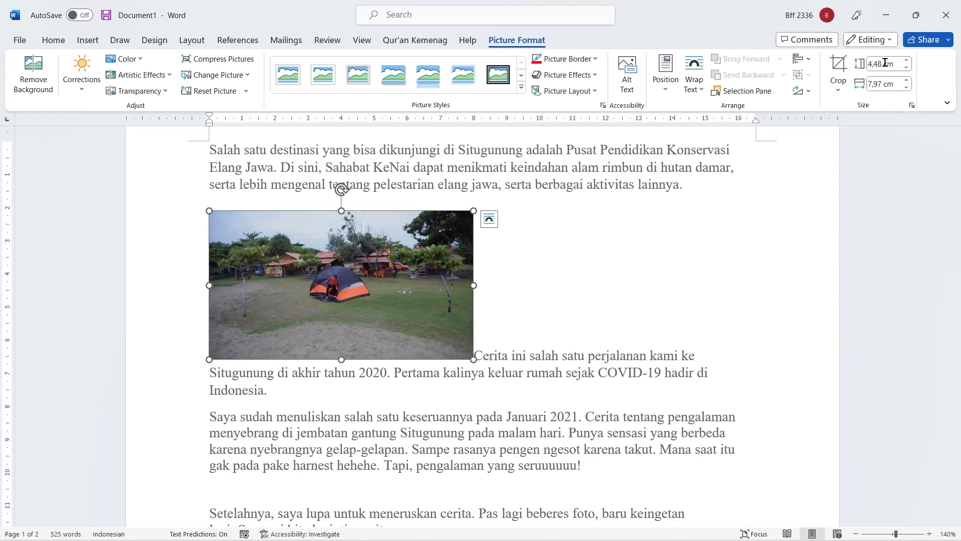
- Set the photo's Shape Height to 6 cm, then to 5 cm, so the width becomes 8,89 cm
left_click(884, 63)
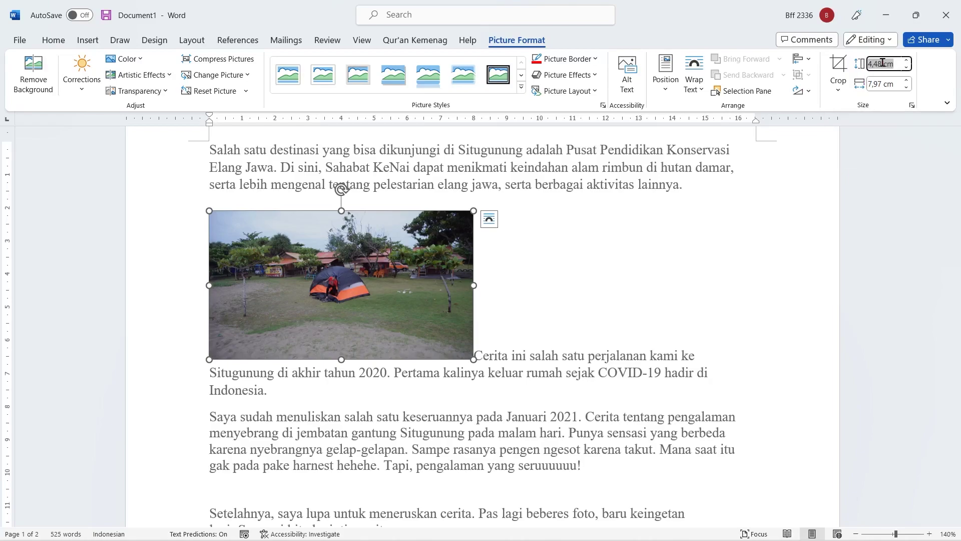
type("6")
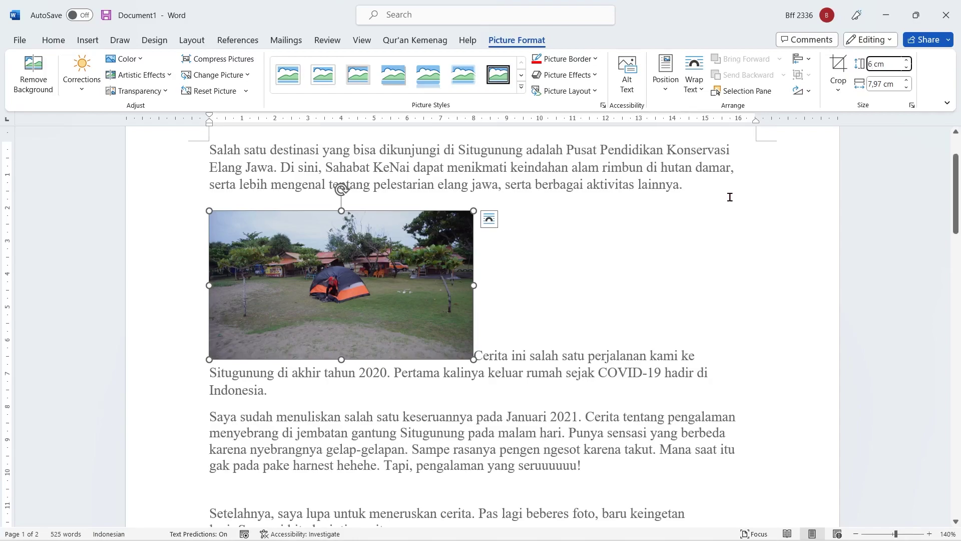
key("Return")
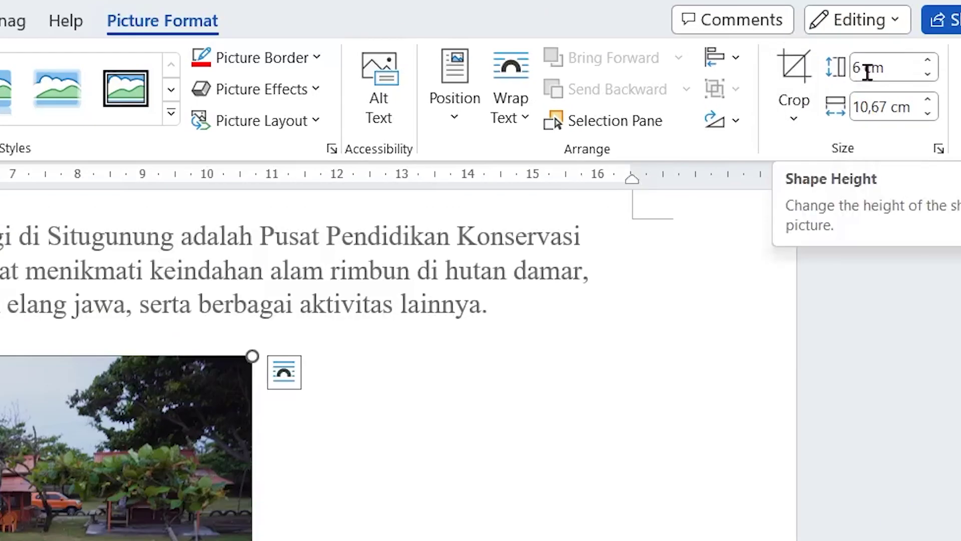
left_click(873, 68)
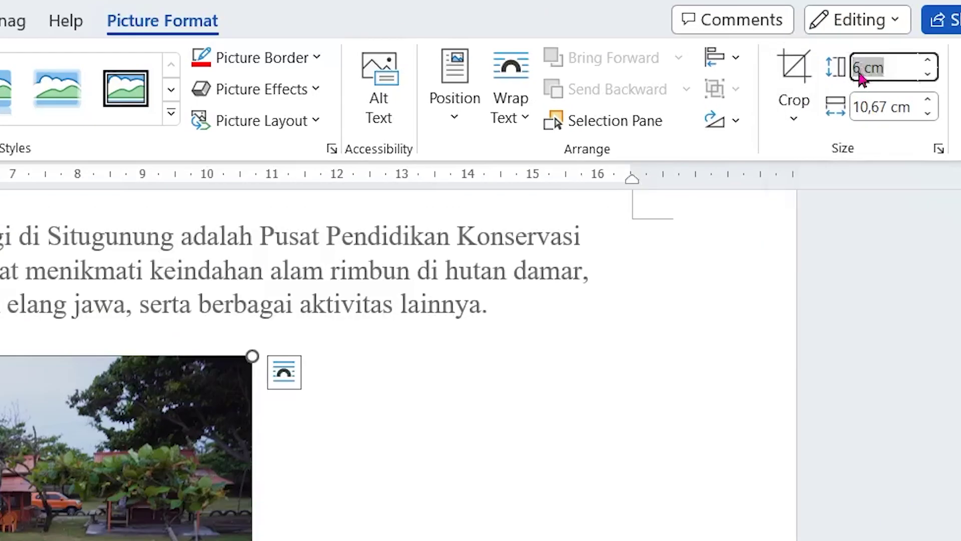
type("5")
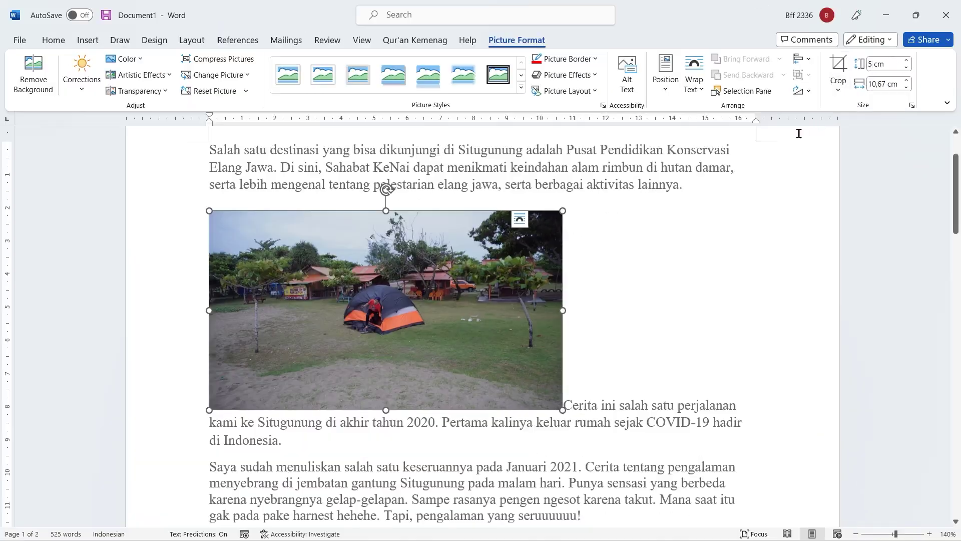
key("Return")
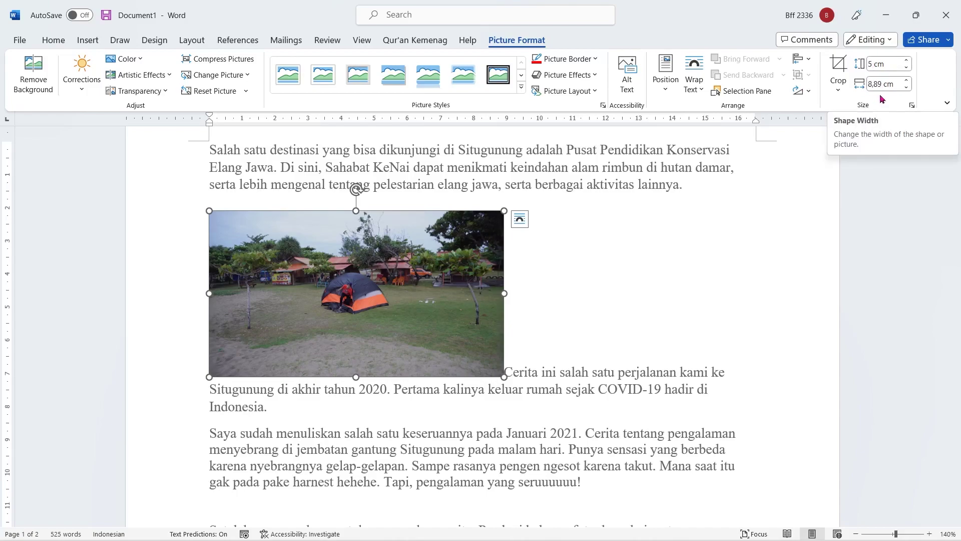
- In the Layout size settings, uncheck Lock aspect ratio and set the absolute width to 8 cm
left_click(912, 105)
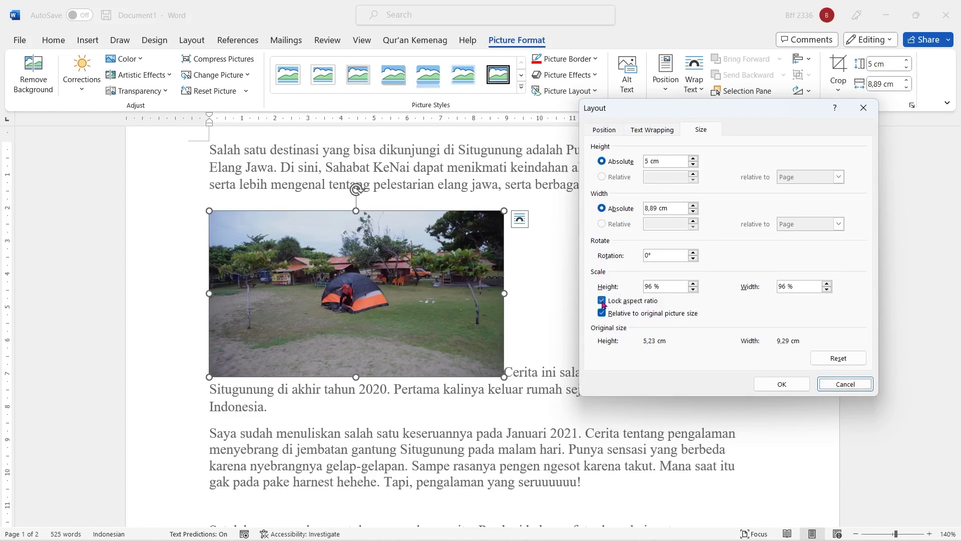
left_click(601, 301)
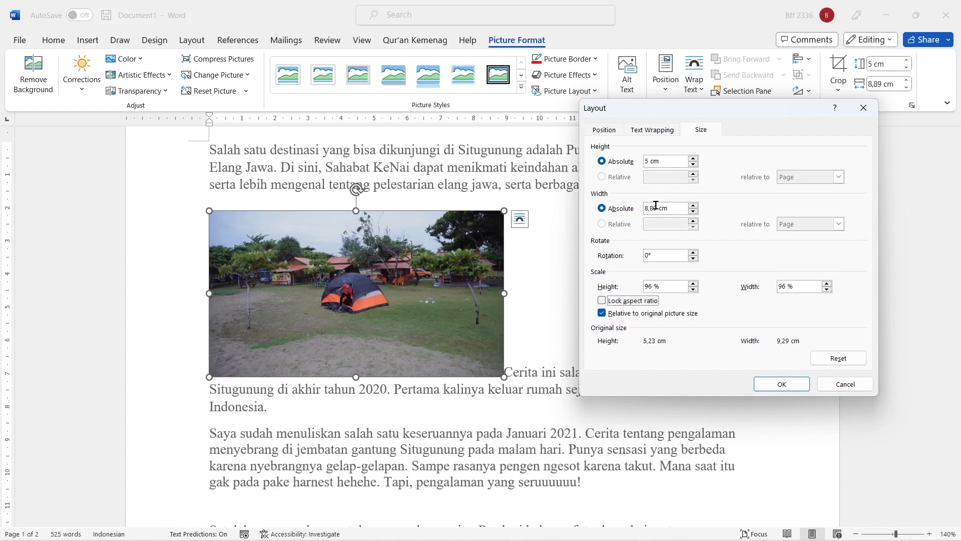
left_click_drag(657, 208, 625, 209)
type("8")
left_click(785, 385)
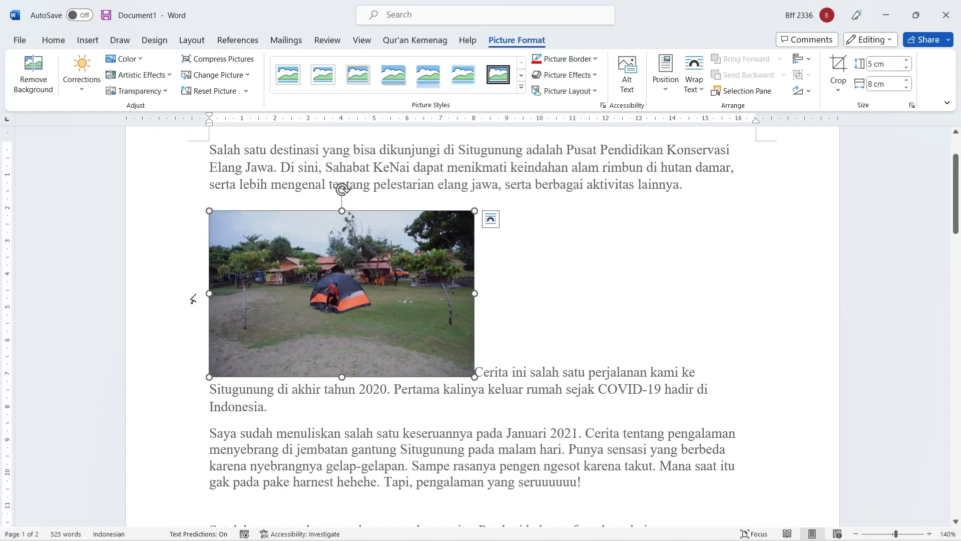
- Give the camping photo a blue picture border
left_click(595, 59)
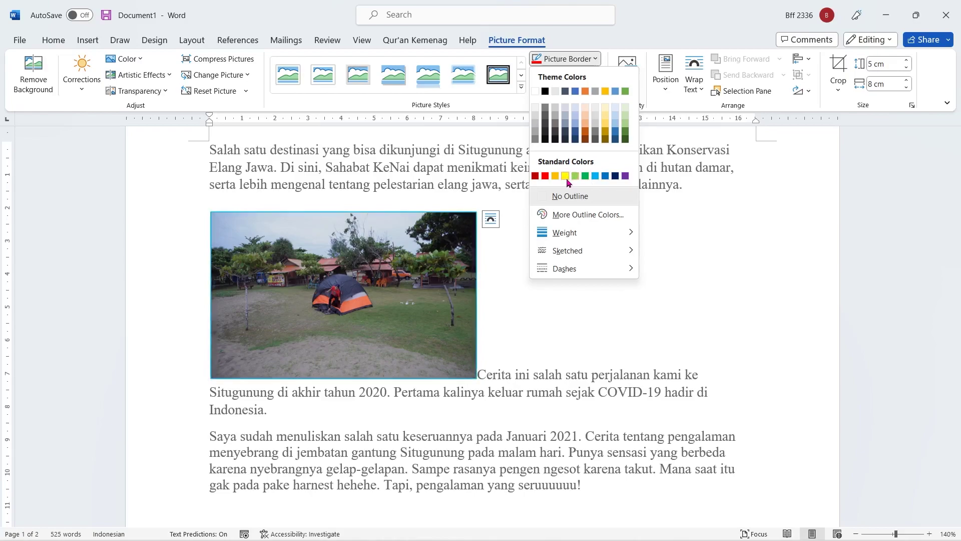
left_click(605, 175)
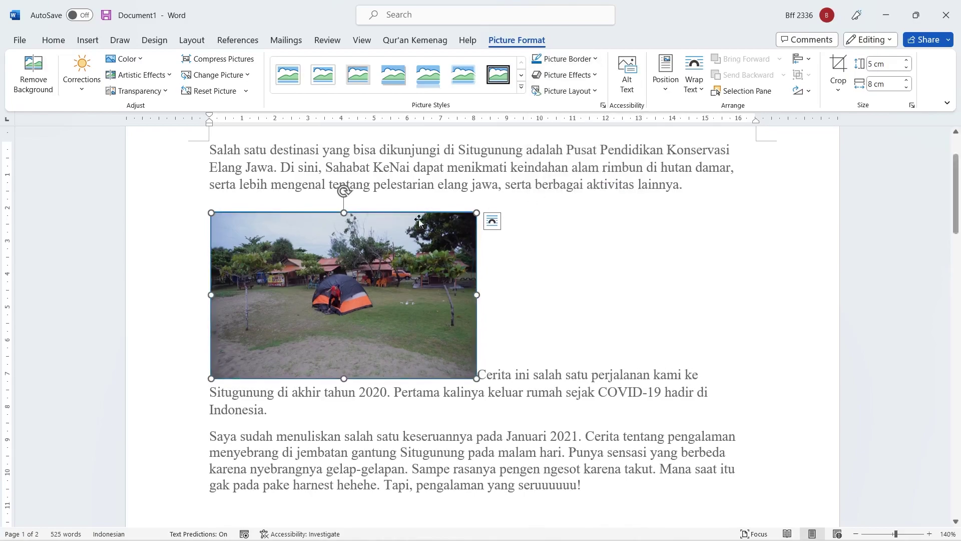
left_click(624, 229)
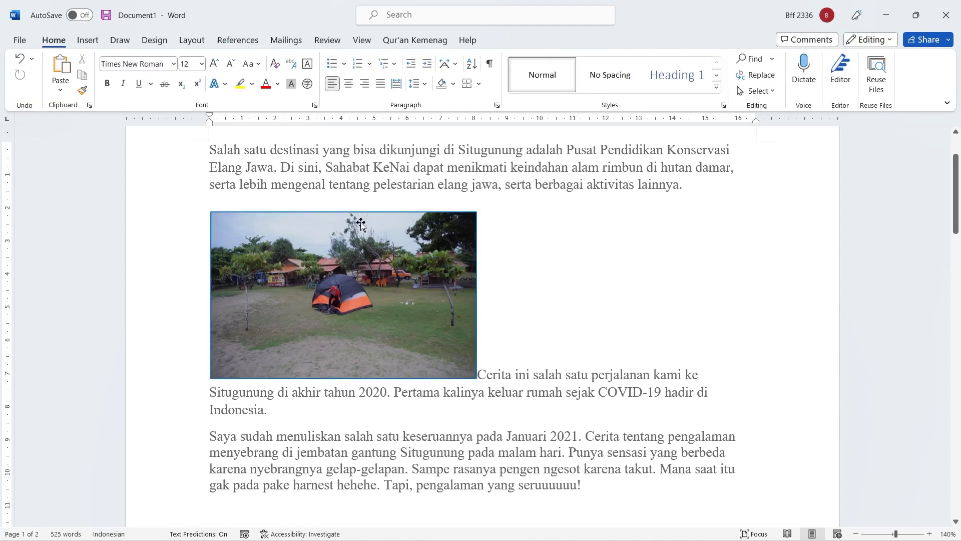
left_click(373, 226)
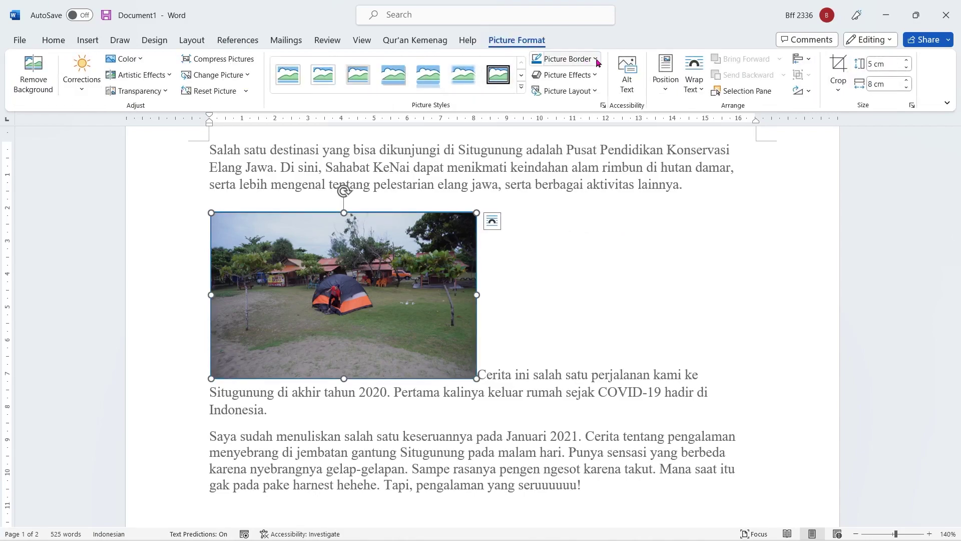
- Choose a heavier Picture Border weight to make the blue border thicker
left_click(565, 59)
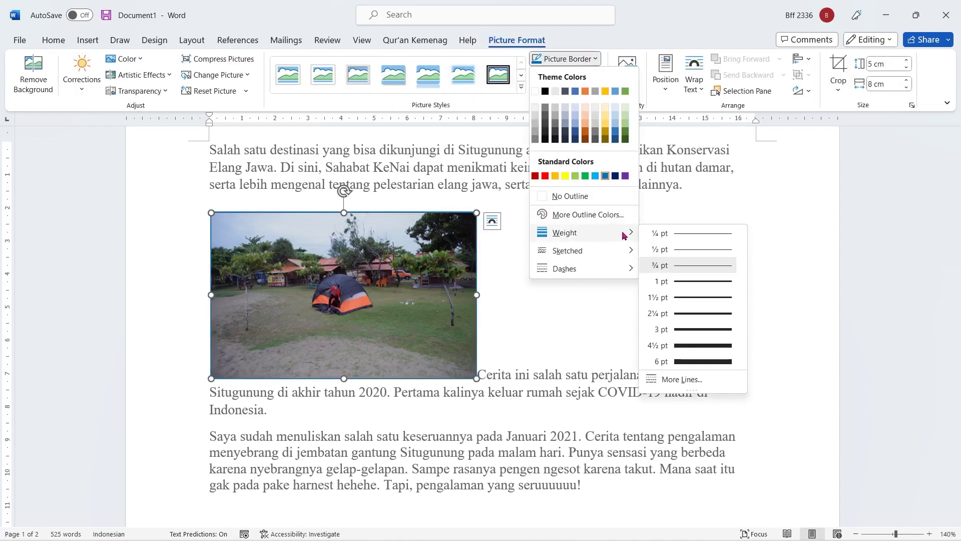
mouse_move(564, 232)
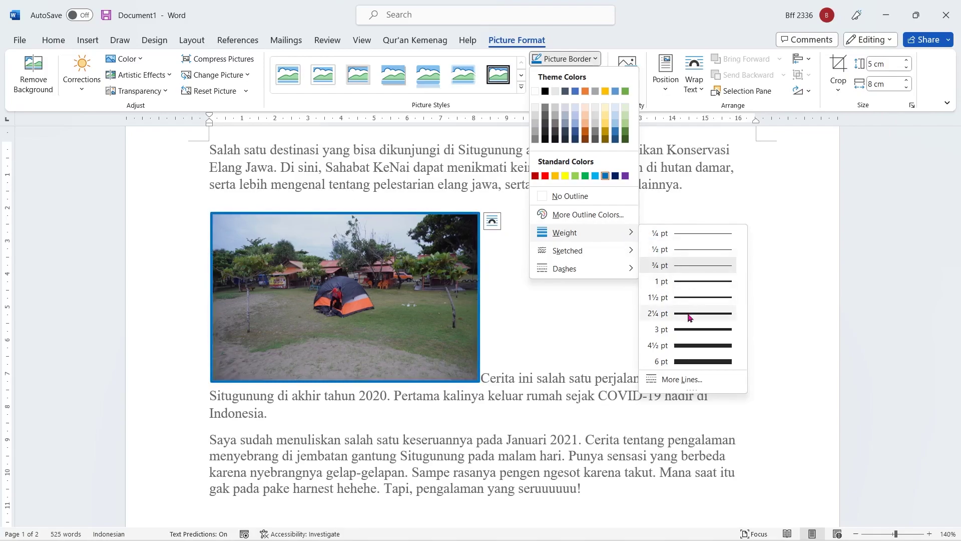
left_click(685, 298)
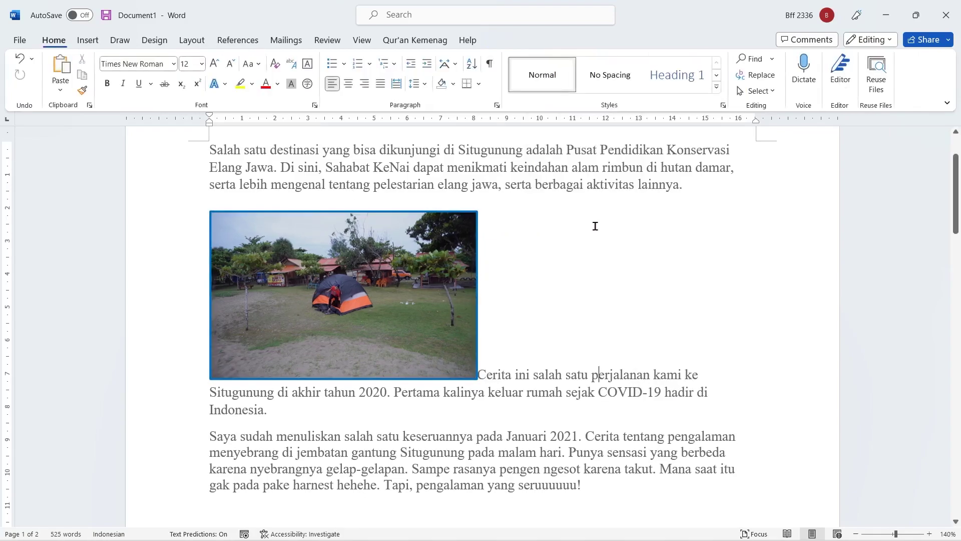
scroll(346, 157, "down", 3)
scroll(475, 241, "up", 1)
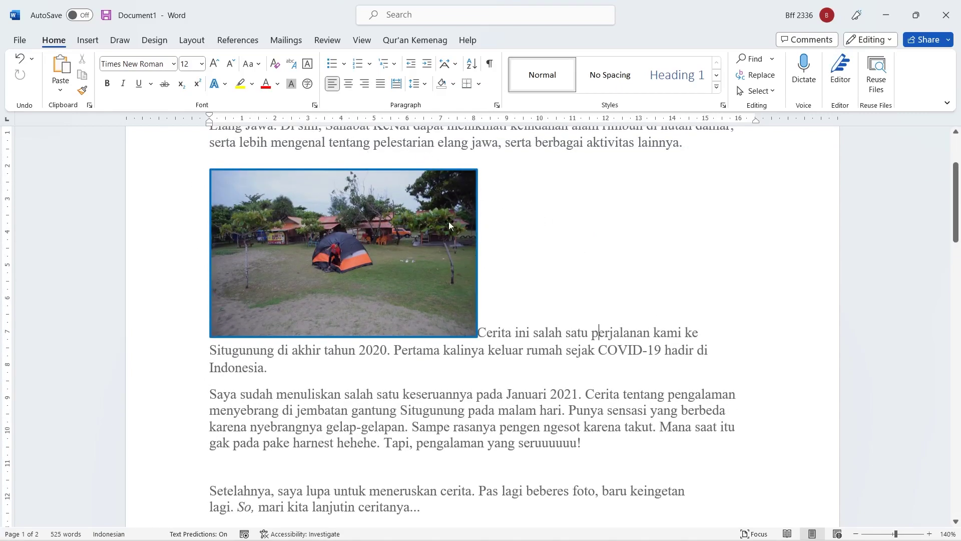
- Apply the outer 'Offset: Bottom Right' shadow to the camping photo
left_click(403, 185)
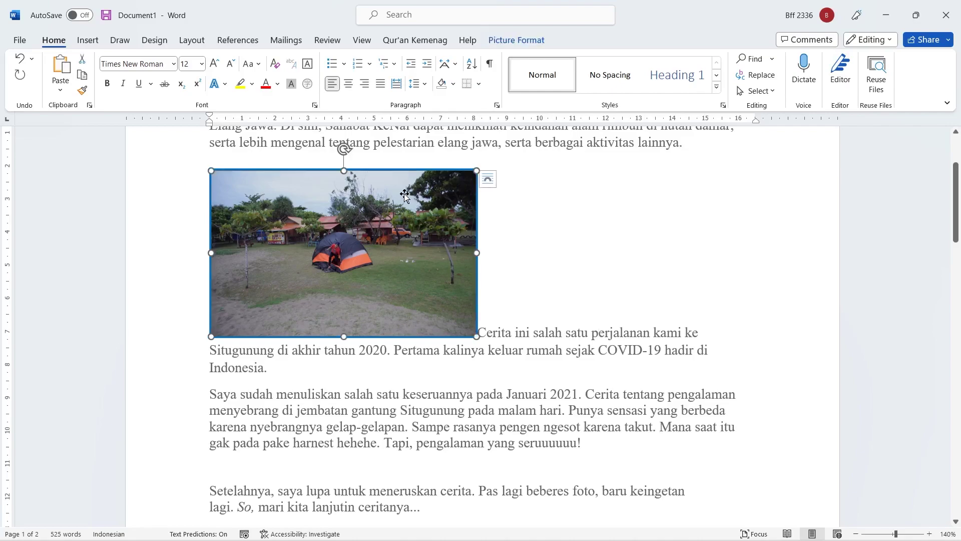
left_click(517, 42)
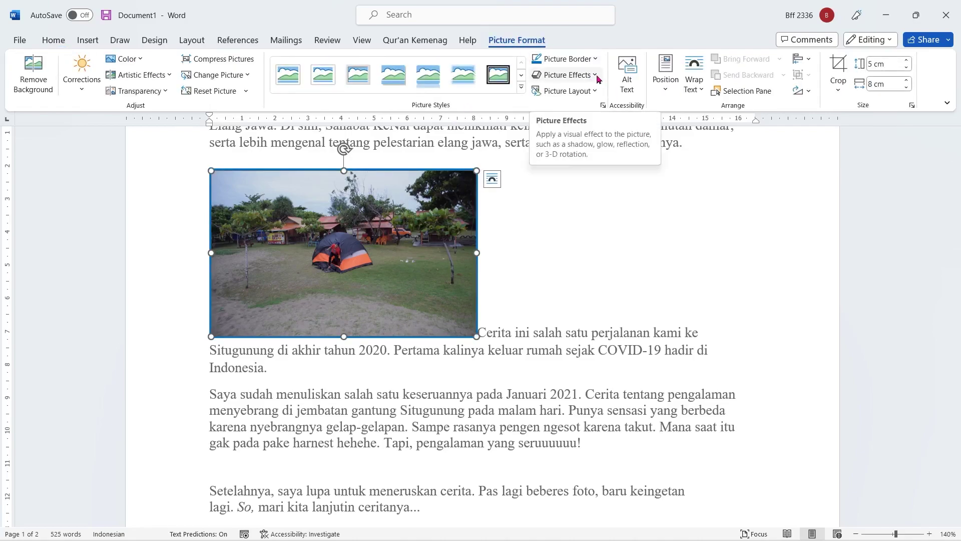
left_click(599, 78)
mouse_move(572, 189)
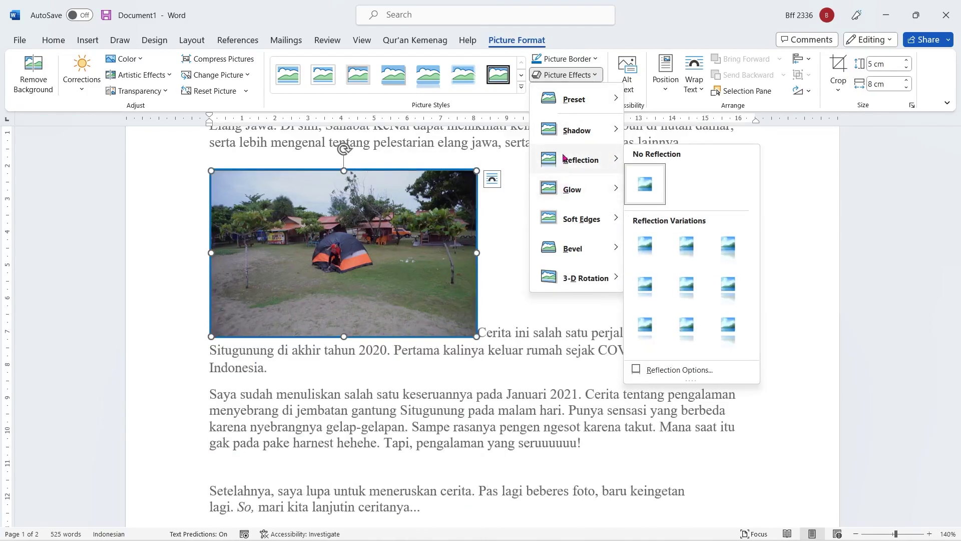
mouse_move(578, 130)
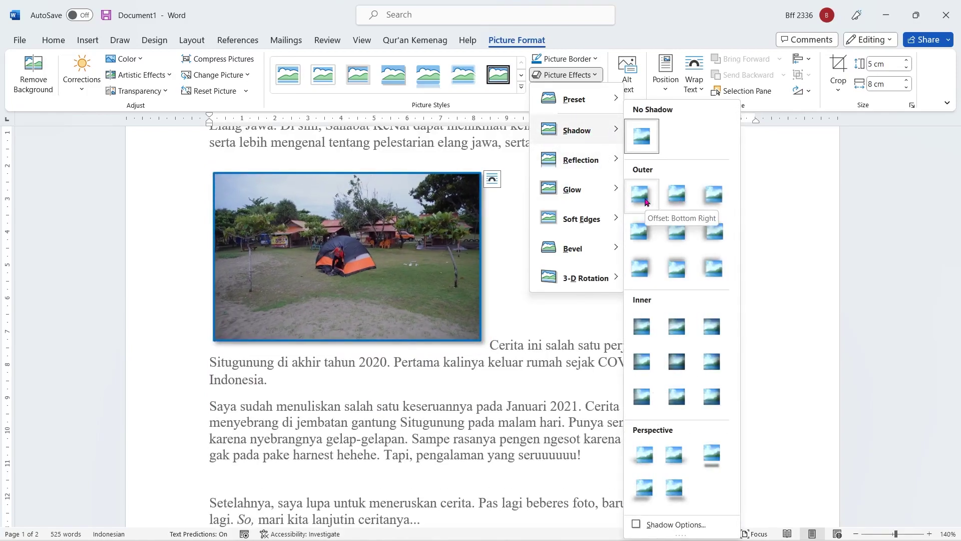
left_click(645, 201)
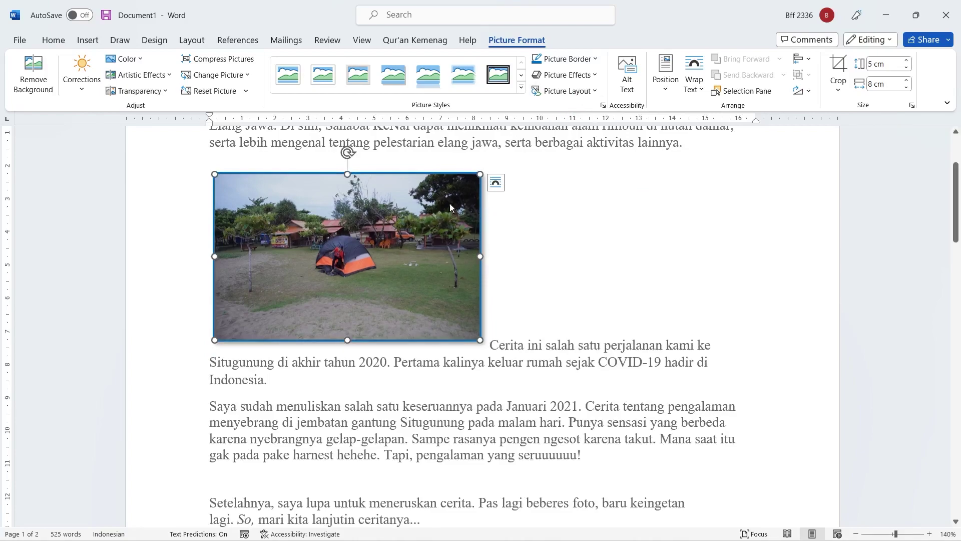
- Set the photo's text wrapping to Square
left_click(379, 201)
left_click(701, 95)
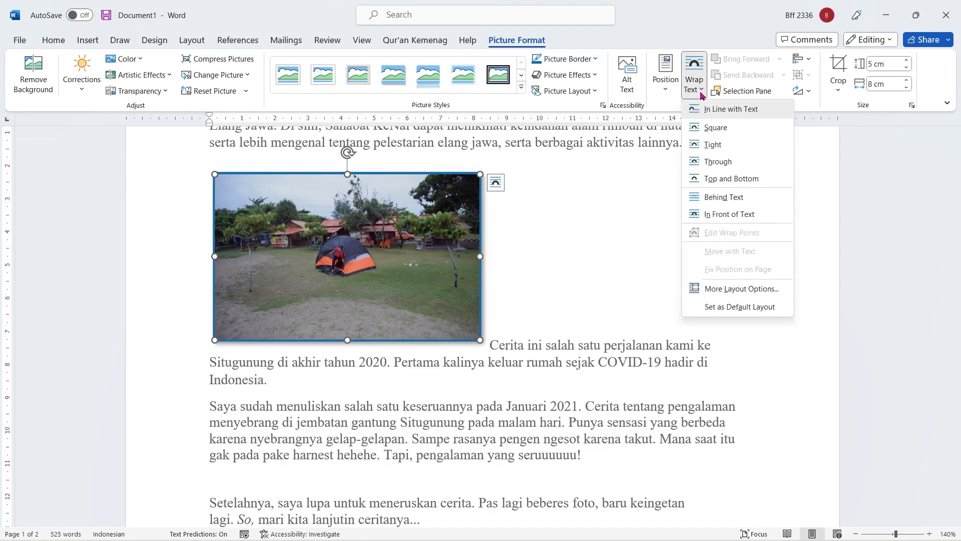
left_click(730, 131)
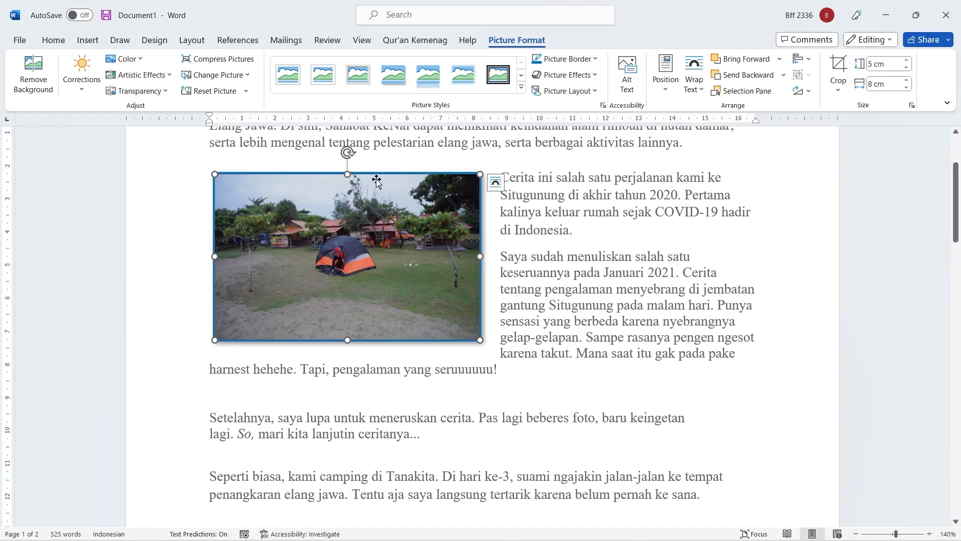
- Drag the photo to the left margin beside the 'Cerita ini' paragraph
left_click_drag(393, 191, 515, 321)
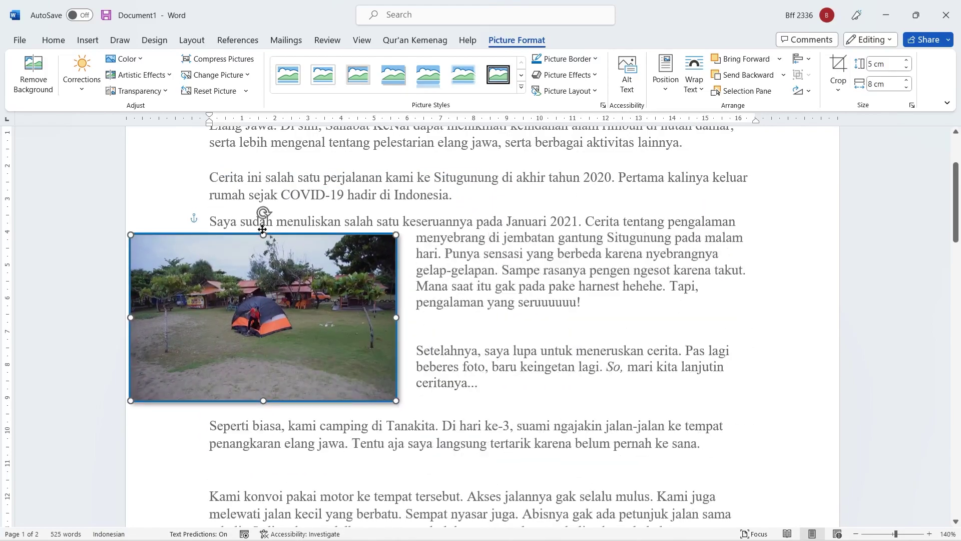
mouse_move(515, 321)
left_mouse_down()
mouse_move(359, 230)
mouse_move(333, 145)
left_mouse_up()
scroll(599, 262, "up", 3)
scroll(599, 261, "up", 2)
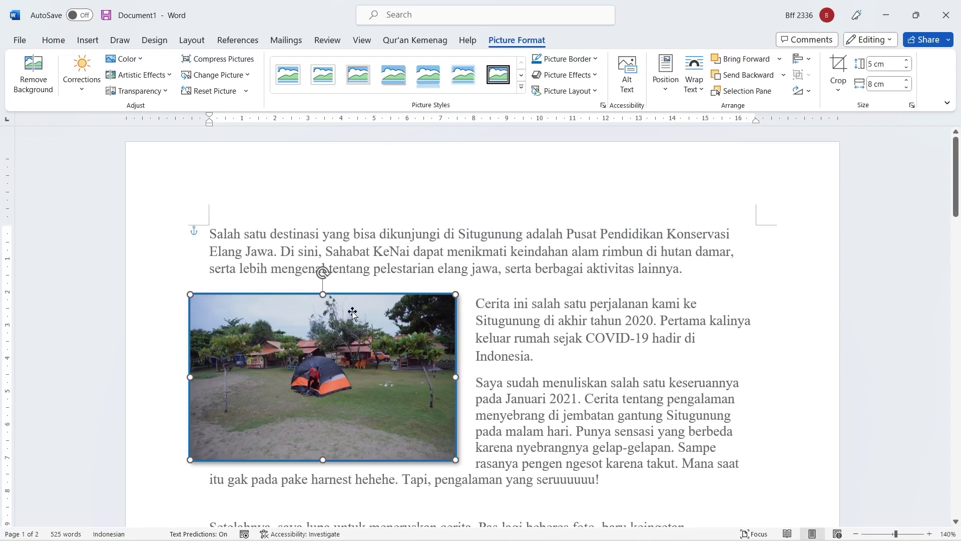
left_click_drag(347, 312, 368, 312)
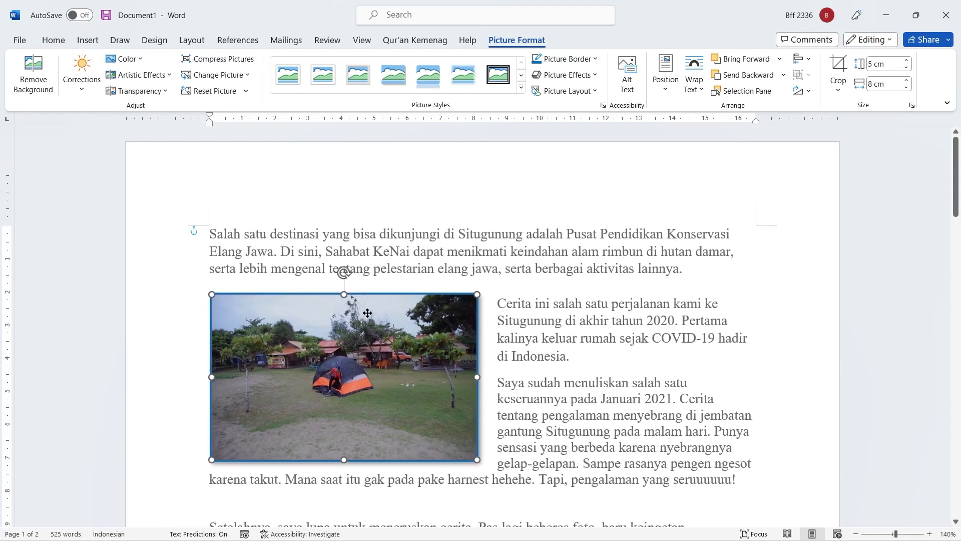
scroll(771, 280, "down", 2)
scroll(771, 280, "down", 4)
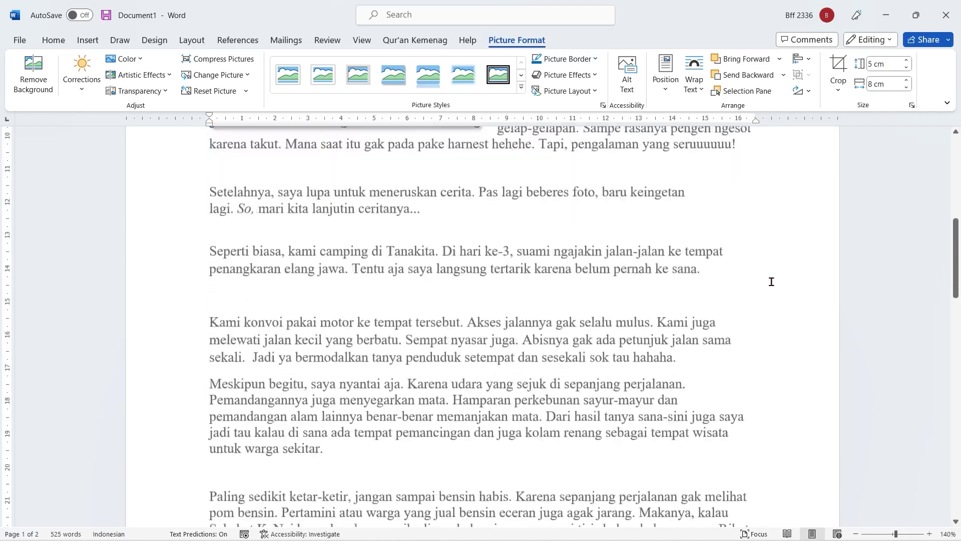
scroll(771, 280, "up", 3)
scroll(771, 280, "up", 3)
scroll(745, 276, "up", 1)
- Deselect the photo and scroll the page to check the text flowing around it
left_click(798, 272)
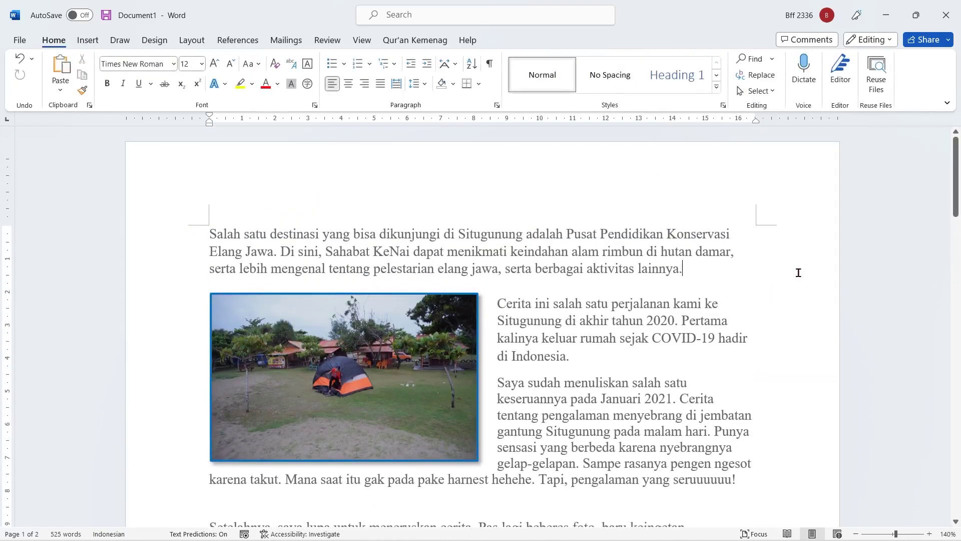
scroll(798, 269, "down", 7)
scroll(798, 269, "down", 3)
scroll(798, 269, "up", 7)
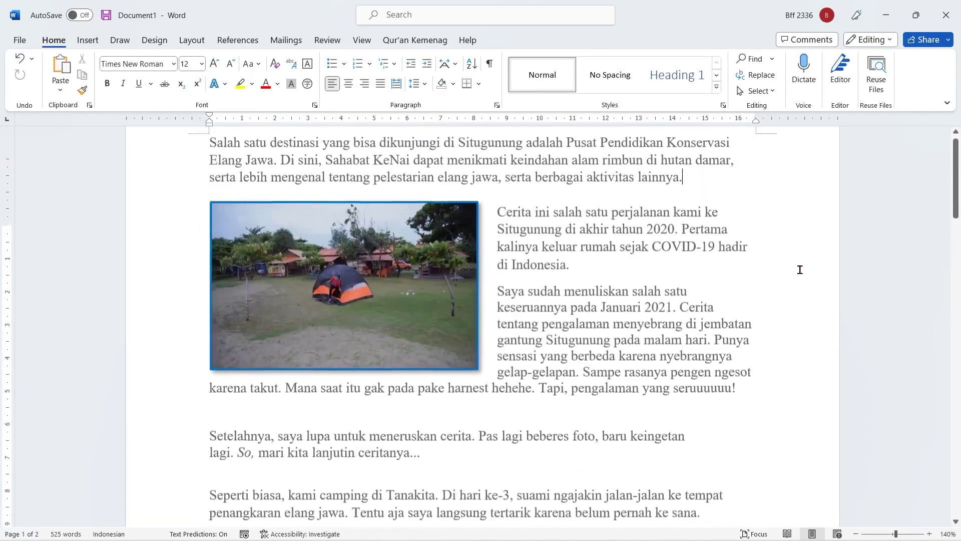
scroll(798, 269, "up", 3)
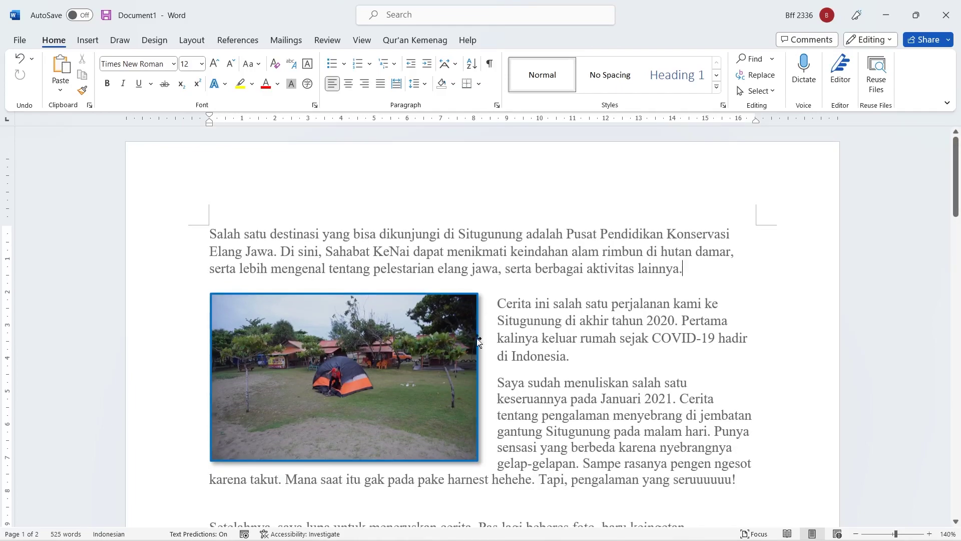
scroll(653, 303, "down", 3)
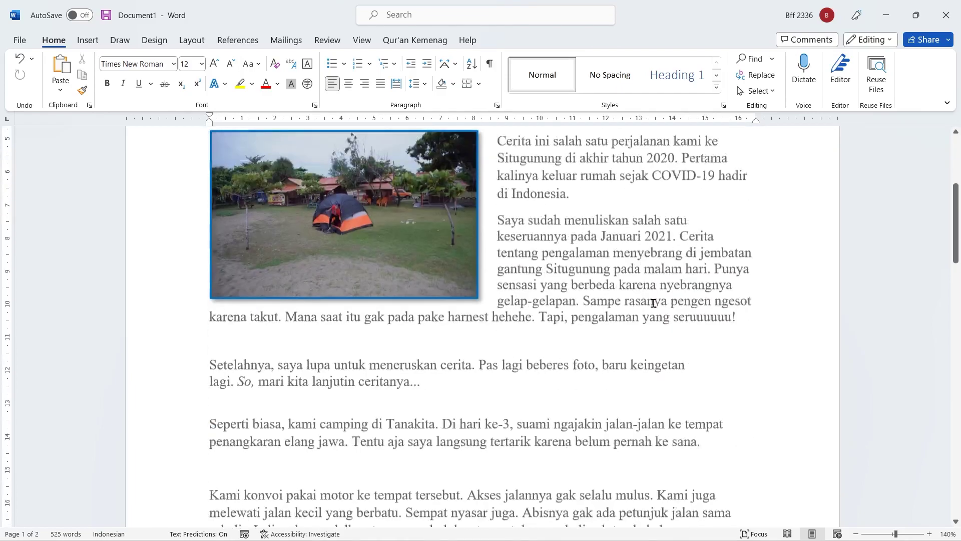
scroll(653, 304, "down", 2)
scroll(350, 250, "up", 3)
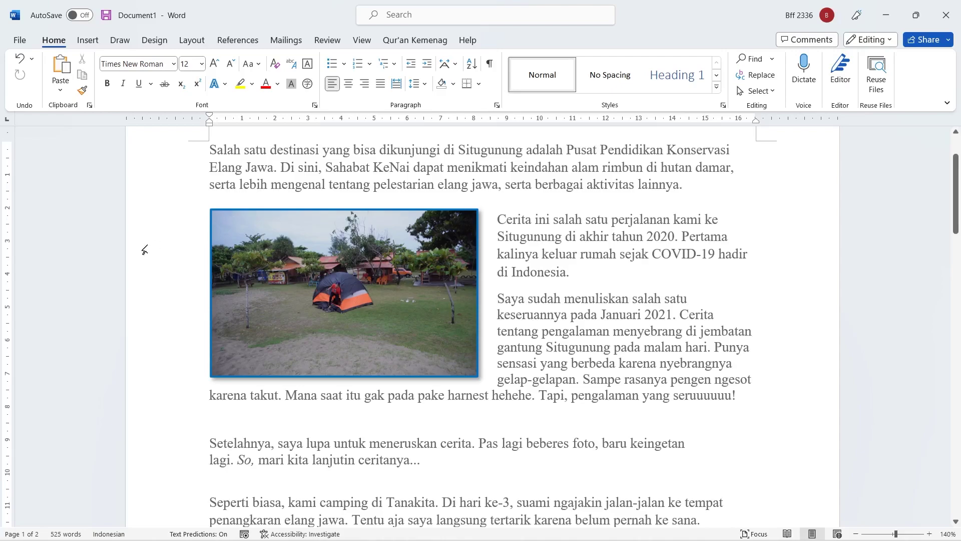
scroll(324, 338, "down", 7)
scroll(324, 338, "down", 3)
scroll(324, 338, "up", 1)
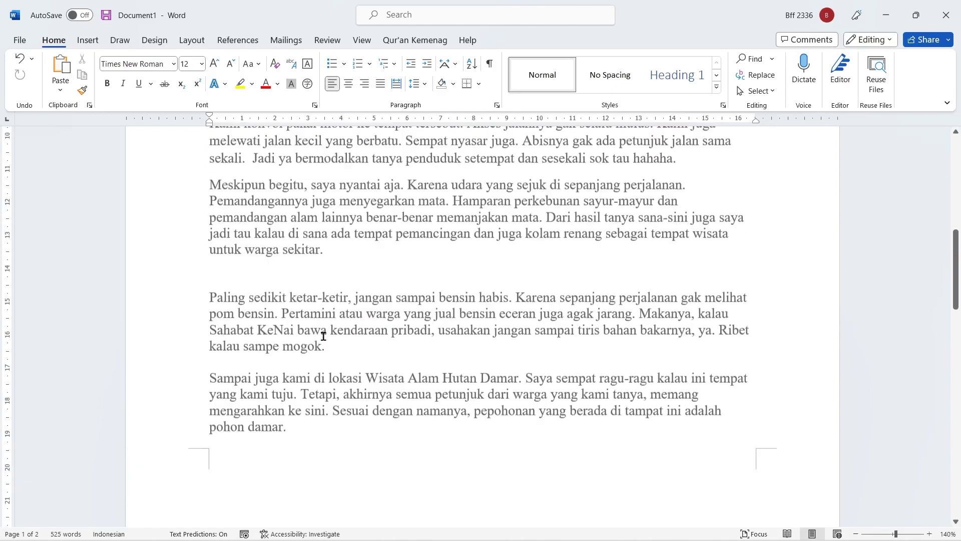
scroll(330, 338, "up", 4)
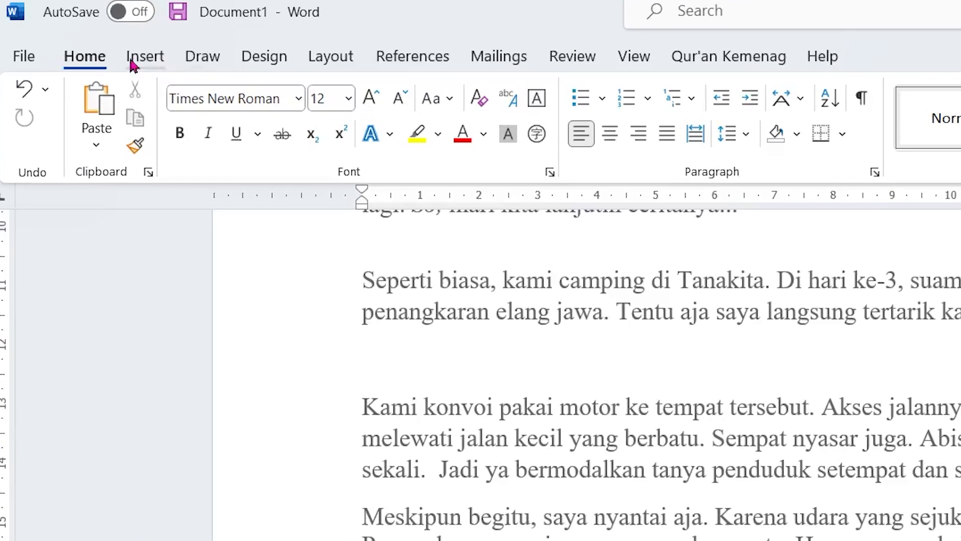
left_click(86, 41)
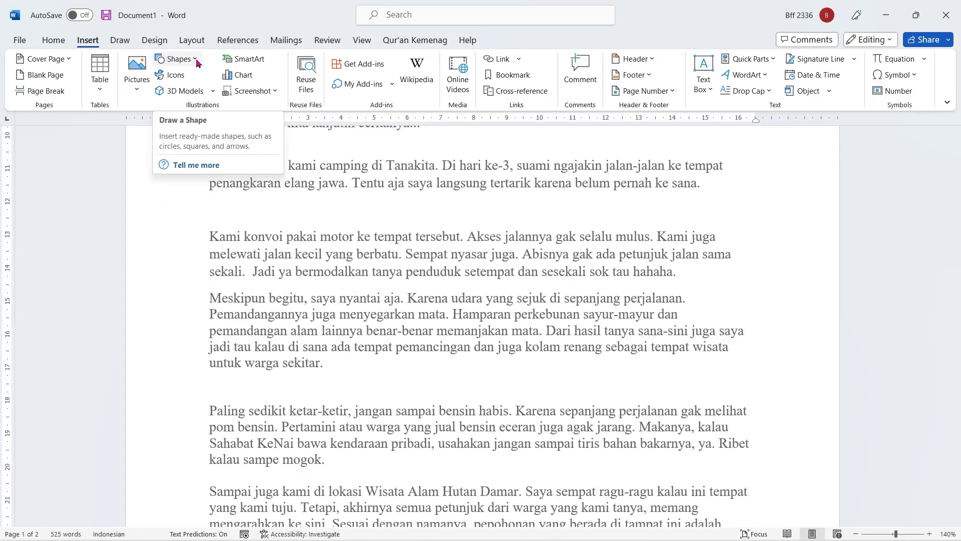
left_click(197, 63)
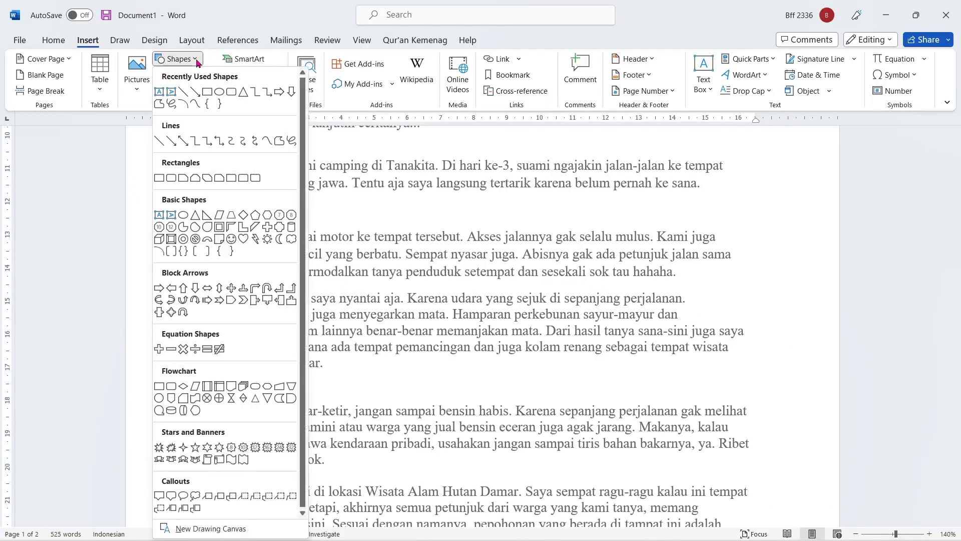
left_click(184, 216)
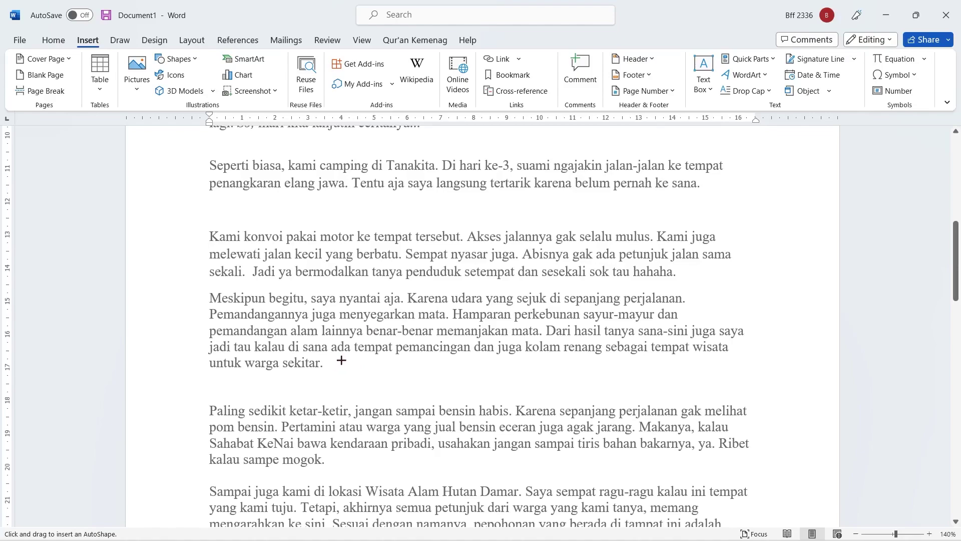
left_click_drag(341, 360, 669, 472)
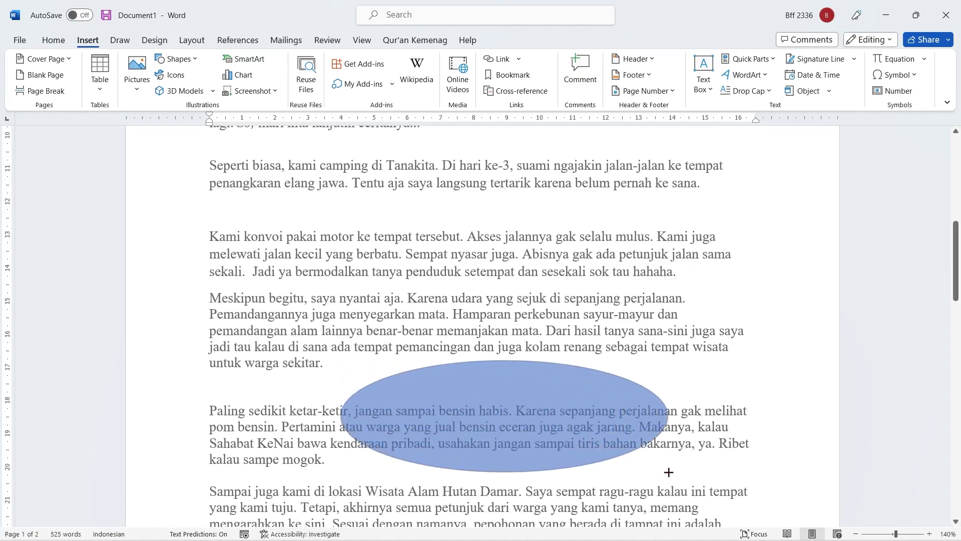
mouse_move(668, 472)
left_mouse_down()
mouse_move(573, 290)
mouse_move(597, 147)
mouse_move(571, 136)
mouse_move(762, 172)
mouse_move(798, 221)
mouse_move(766, 246)
mouse_move(784, 265)
mouse_move(494, 157)
mouse_move(457, 128)
mouse_move(466, 312)
left_mouse_up()
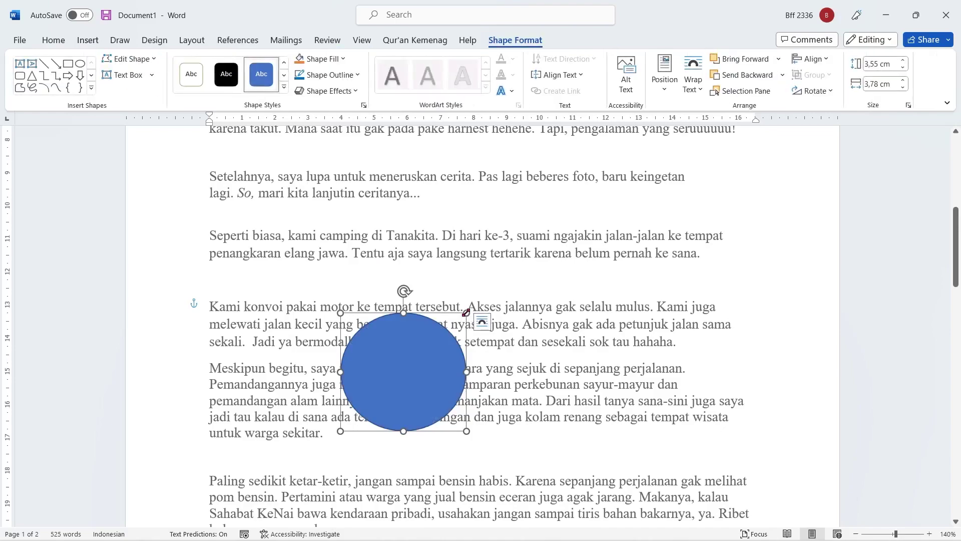
- Delete the trial circle and draw a new 5,23 × 5,23 cm oval circle near 'Kami konvoi'
key("Delete")
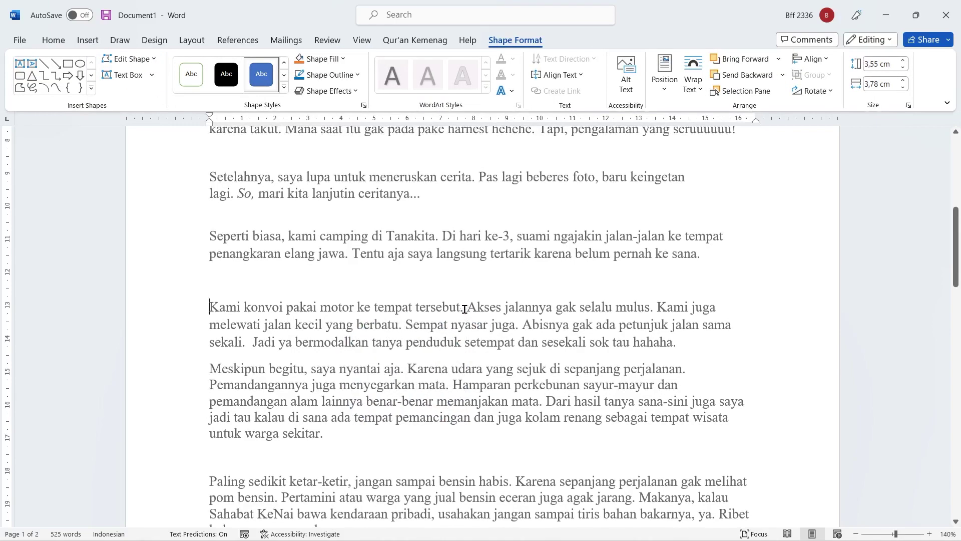
left_click(88, 40)
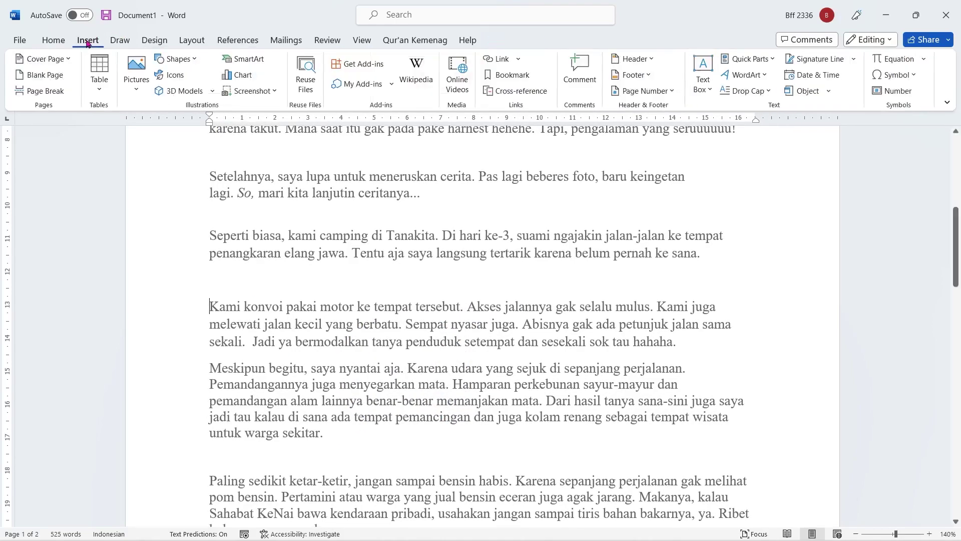
left_click(175, 58)
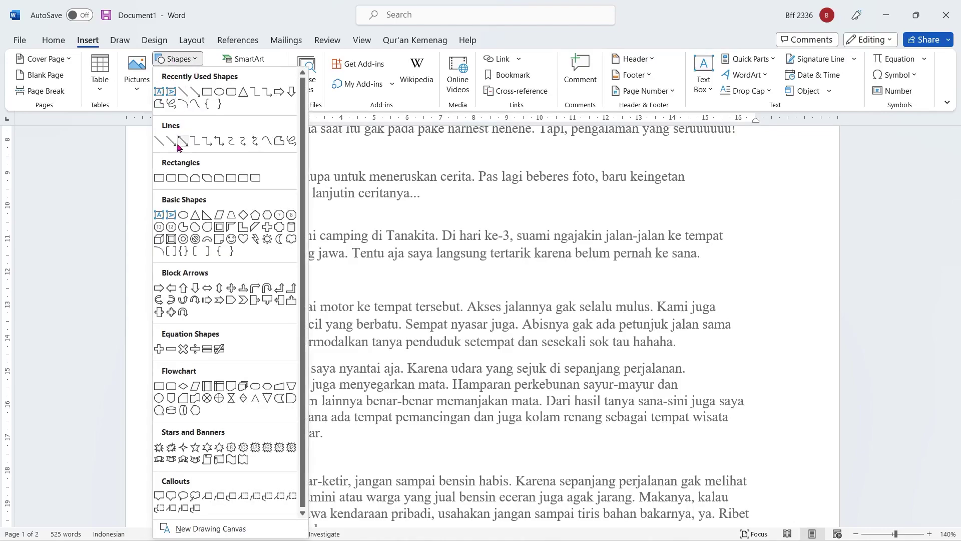
left_click(181, 214)
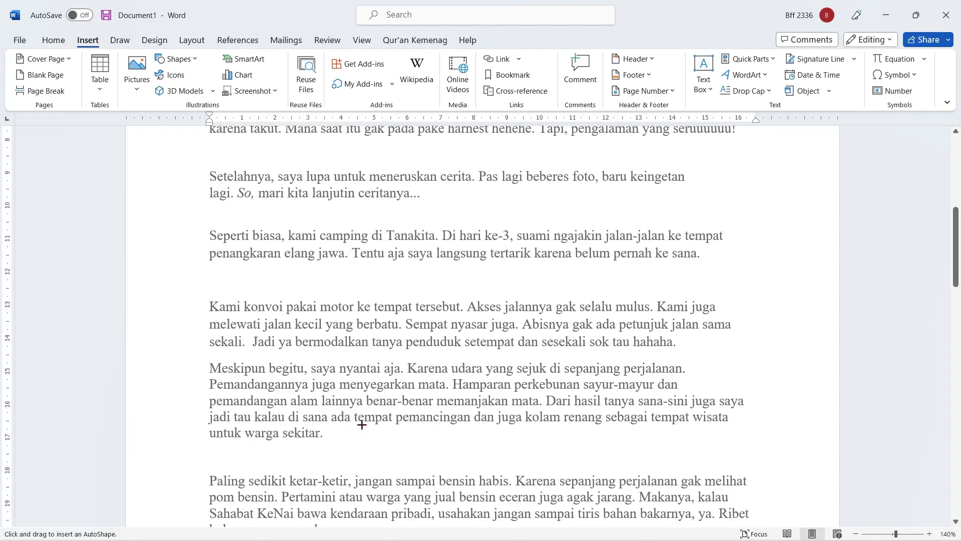
mouse_move(361, 425)
left_mouse_down()
mouse_move(544, 200)
mouse_move(565, 188)
mouse_move(676, 295)
mouse_move(549, 214)
mouse_move(678, 193)
mouse_move(565, 270)
mouse_move(580, 262)
mouse_move(458, 329)
mouse_move(451, 321)
mouse_move(533, 302)
left_mouse_up()
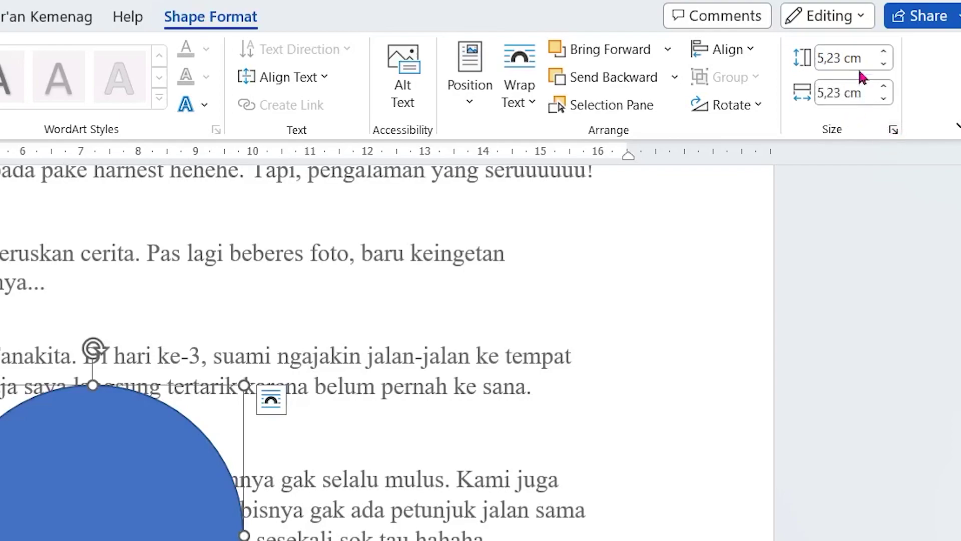
- Set the circle's height and width to 6 cm, then reselect the circle
left_click(837, 60)
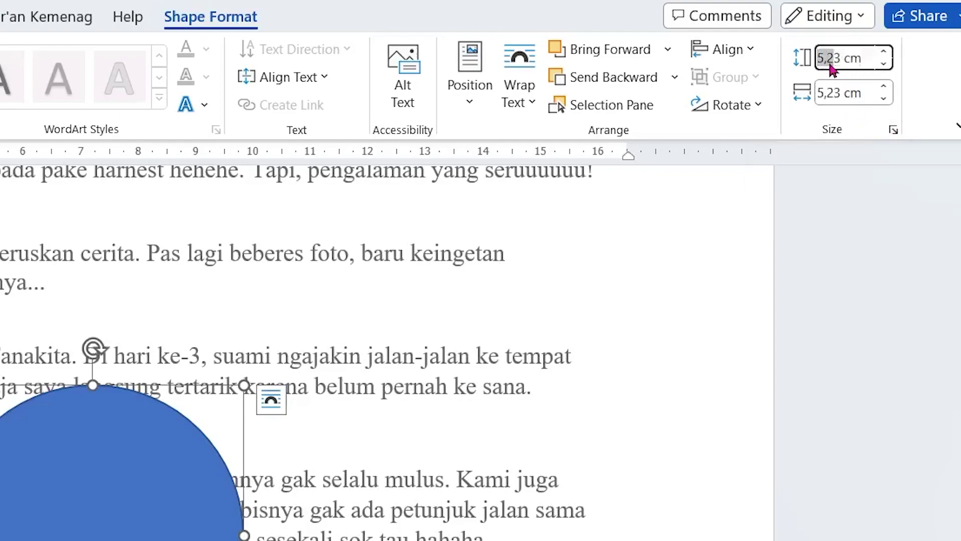
type("56")
key("Tab")
type("6")
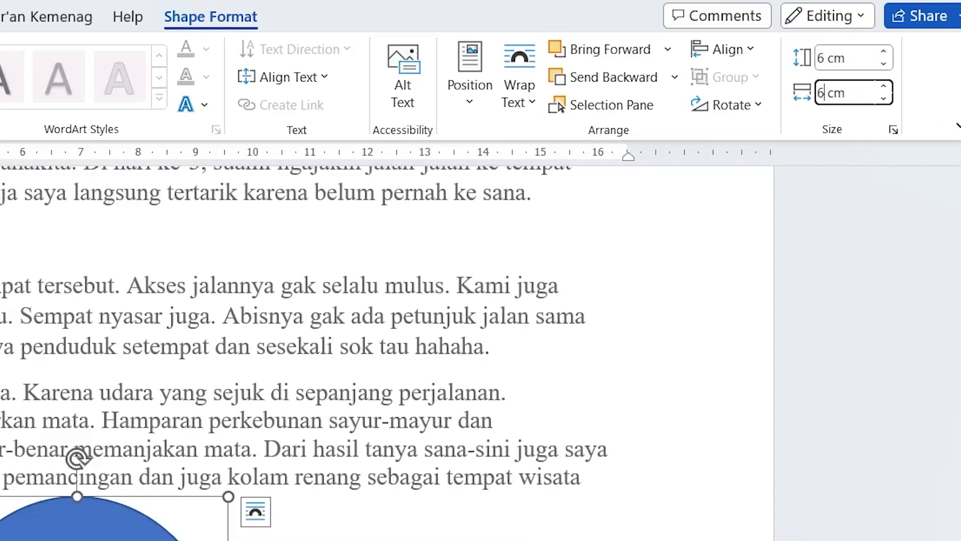
left_click(418, 478)
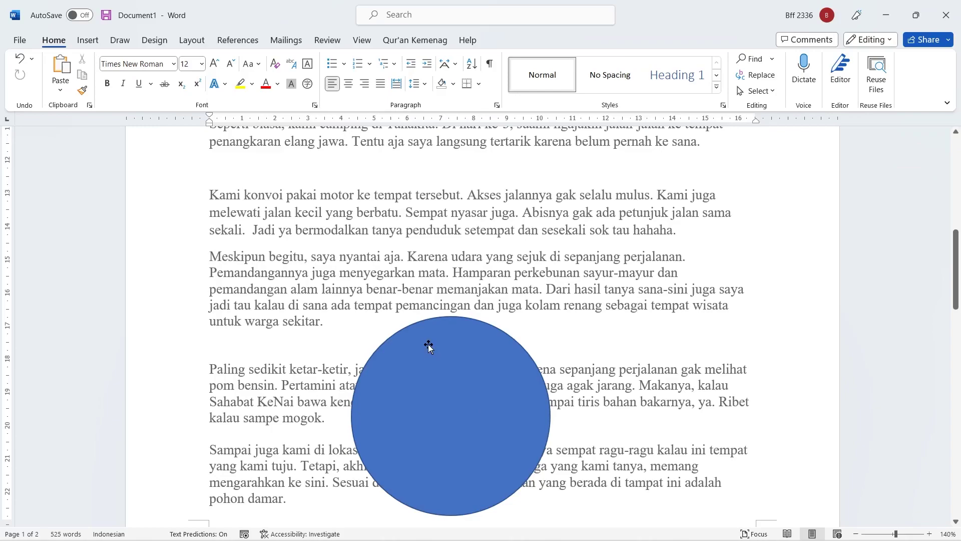
left_click(434, 359)
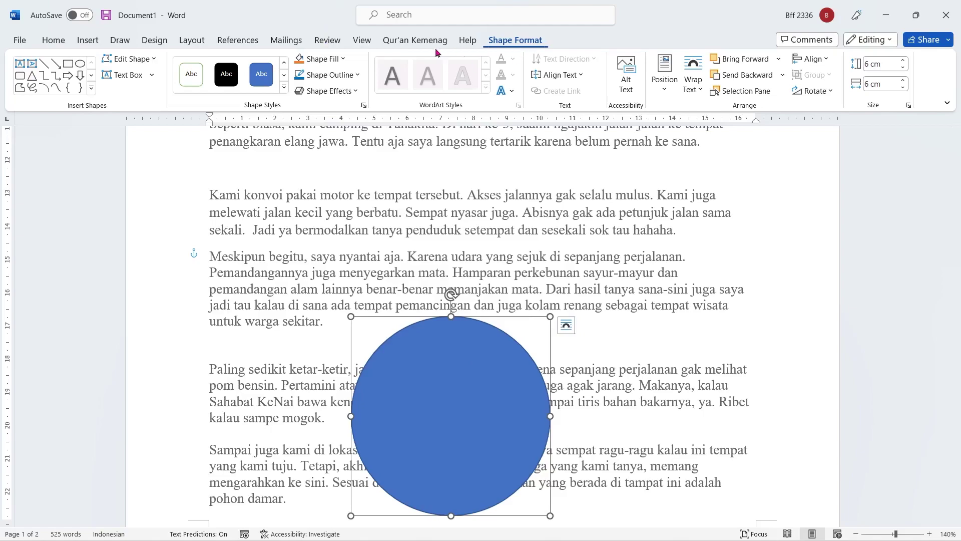
- Use Shape Fill > Picture to fill the circle with Foto 3 from a file
left_click(345, 60)
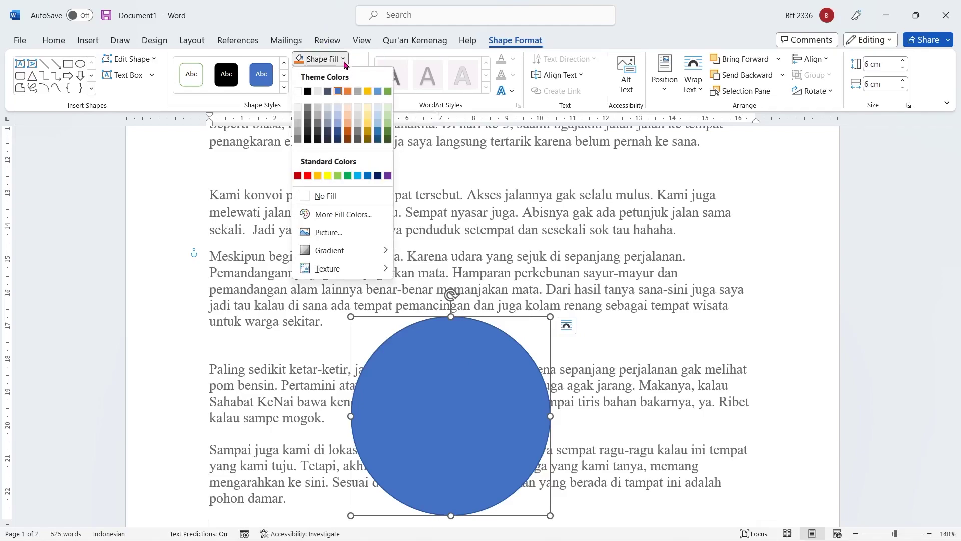
left_click(331, 234)
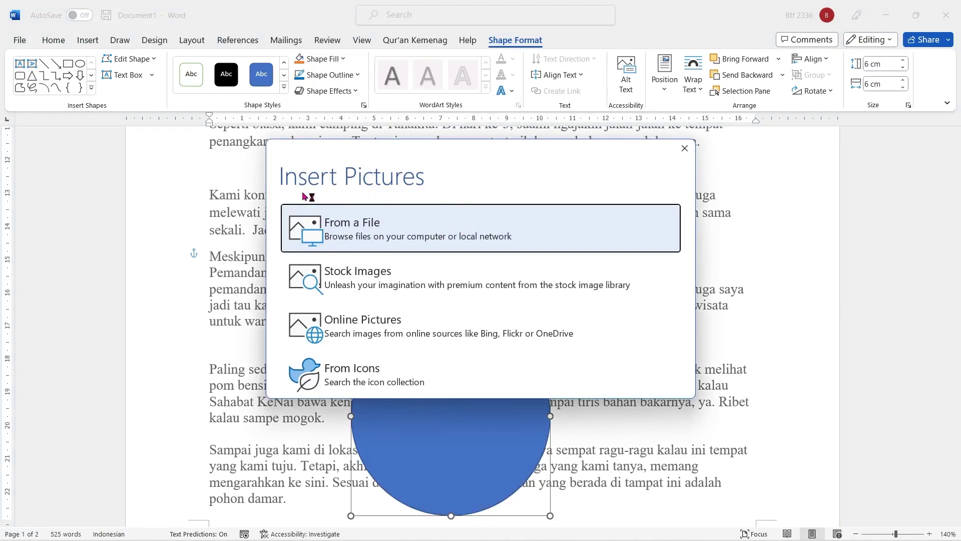
left_click(373, 236)
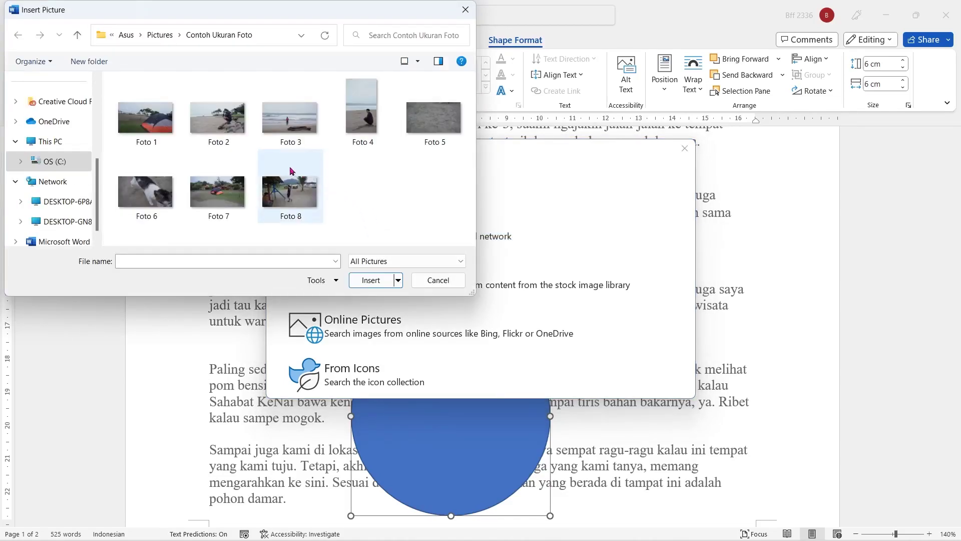
left_click(287, 120)
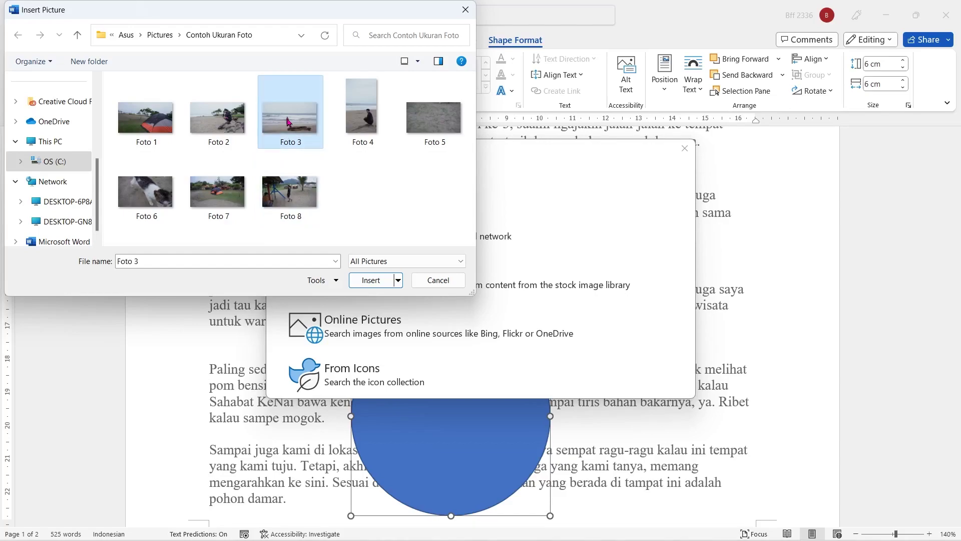
left_click(370, 280)
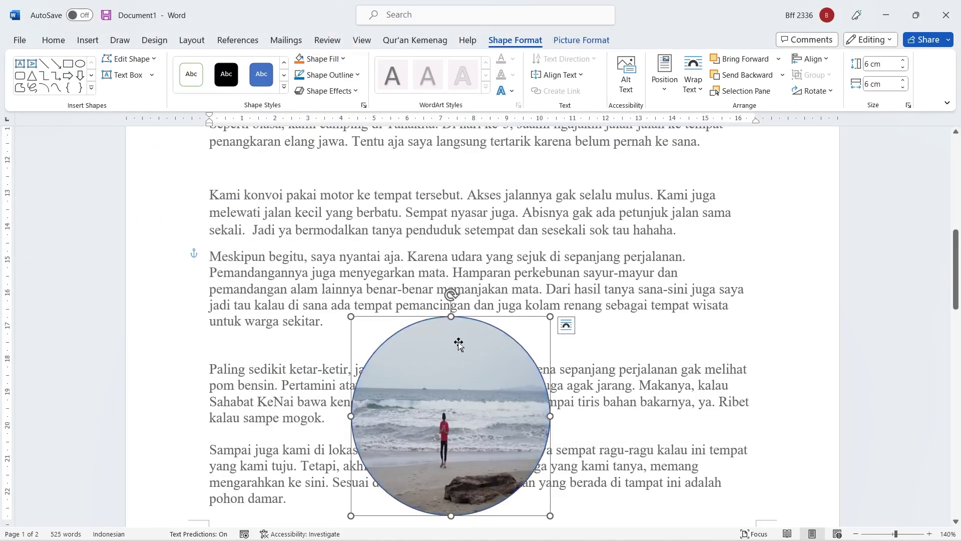
- Set Square text wrapping on the circular beach photo
scroll(682, 314, "down", 1)
scroll(682, 315, "down", 3)
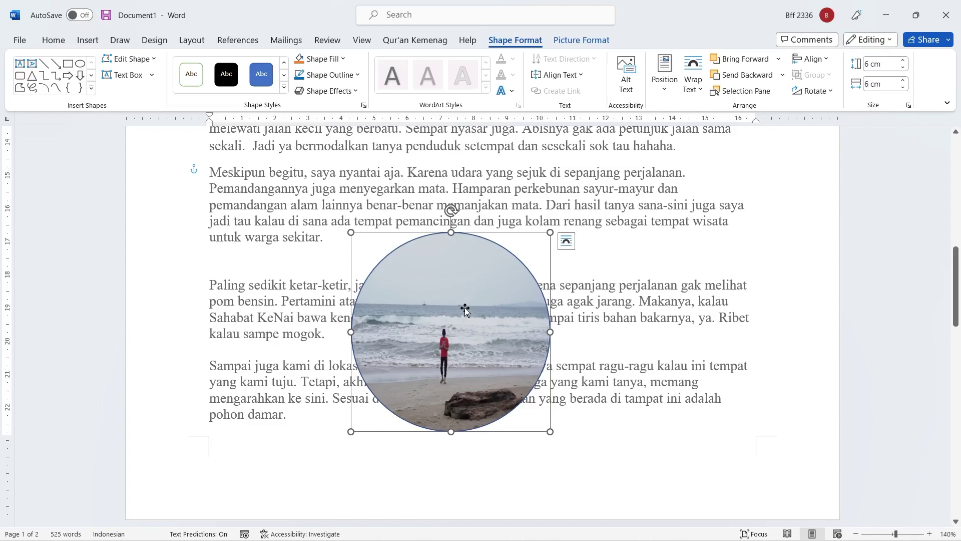
left_click(588, 41)
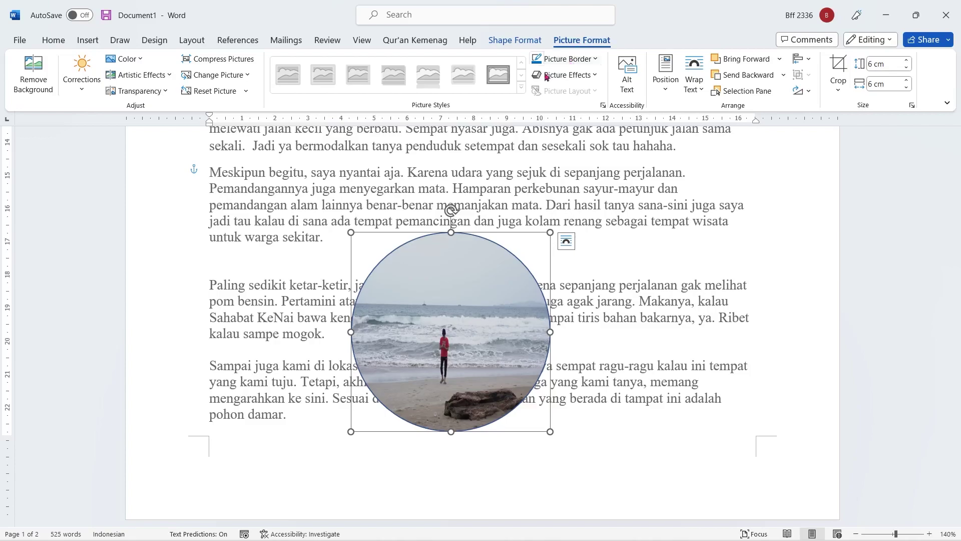
left_click(528, 45)
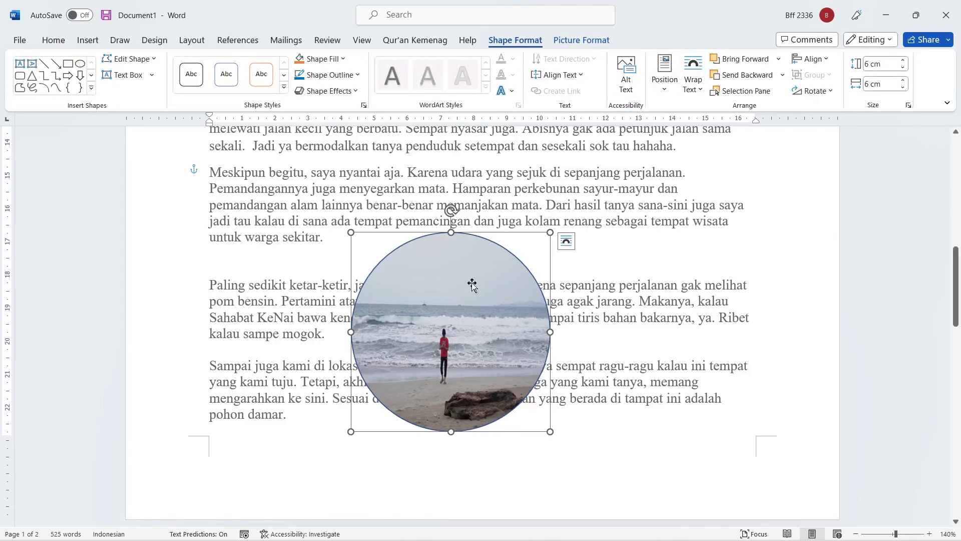
left_click(696, 90)
left_click(720, 127)
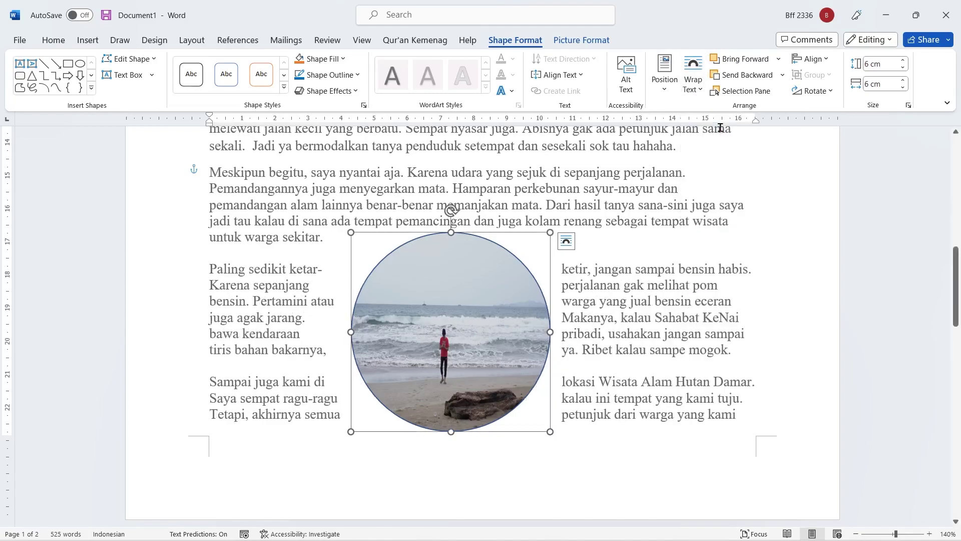
- Move the circle to the left margin beside the 'Kami konvoi' paragraph
left_click_drag(468, 273, 315, 173)
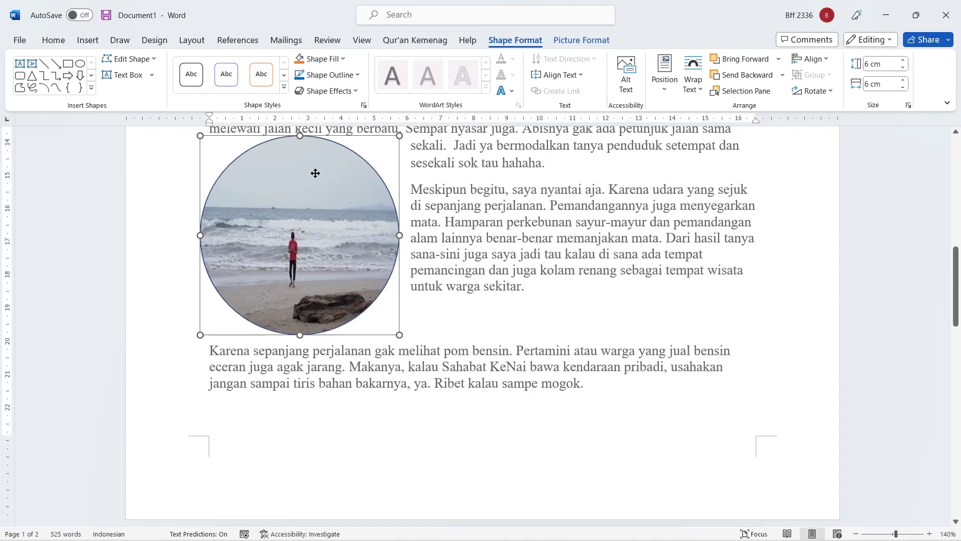
scroll(739, 332, "up", 5)
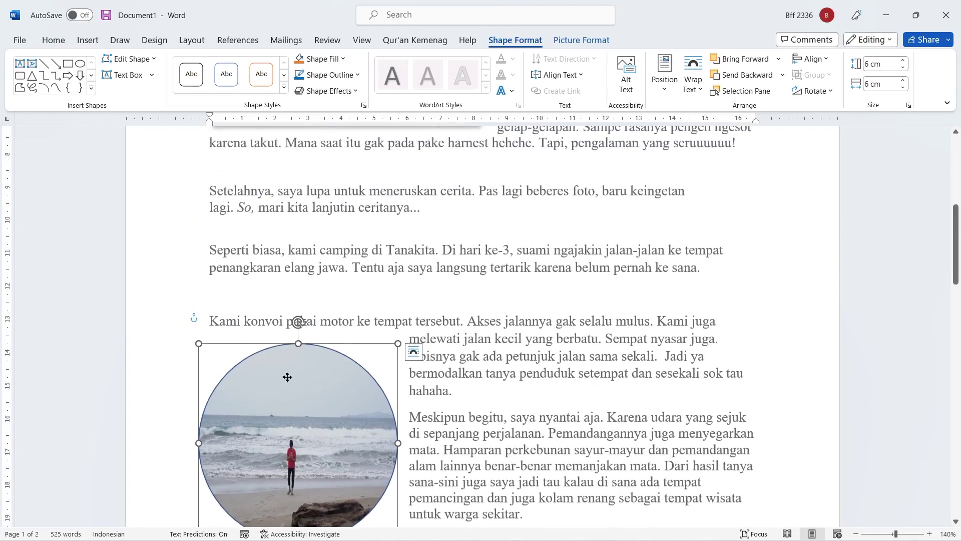
mouse_move(287, 377)
left_mouse_down()
mouse_move(327, 355)
mouse_move(286, 363)
left_mouse_up()
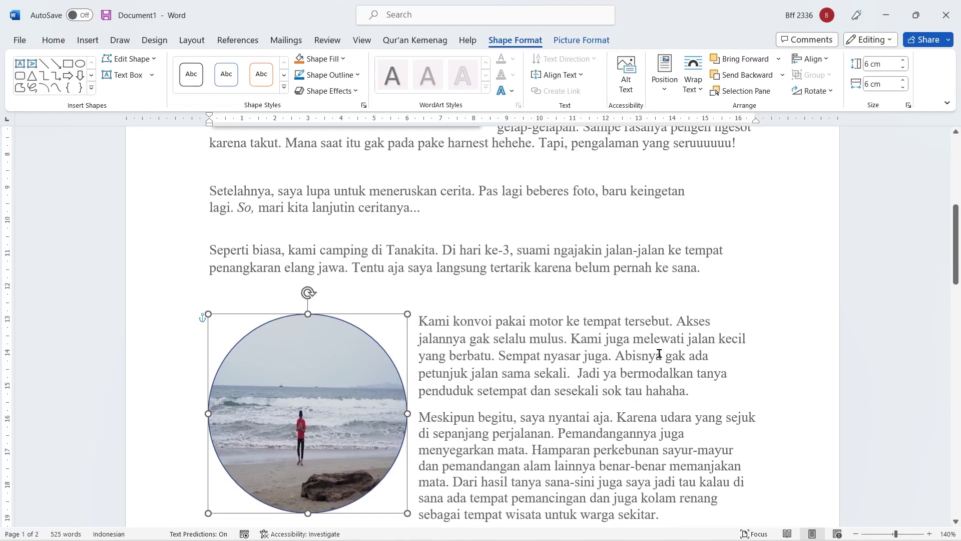
scroll(659, 353, "down", 4)
scroll(660, 353, "up", 3)
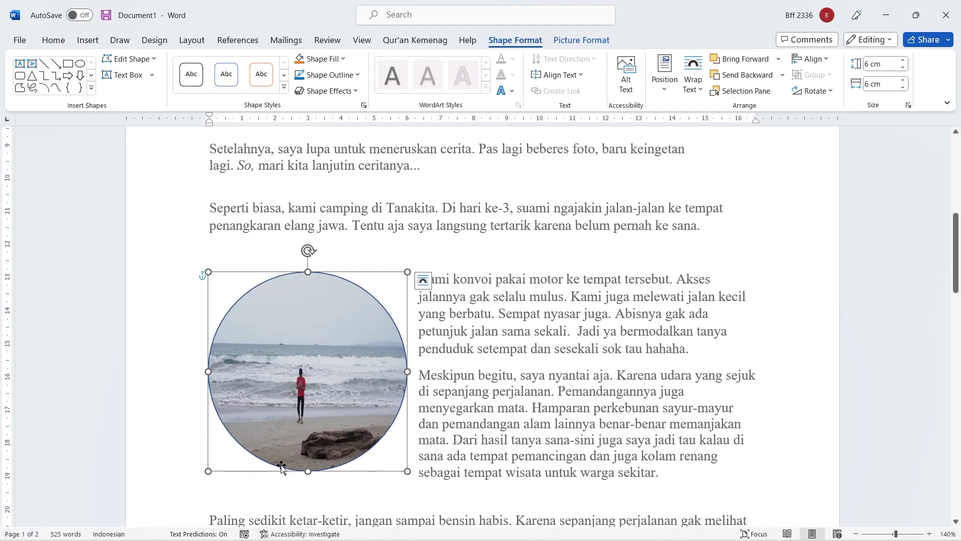
- Insert the caption 'Gambar 2 Pantai' below the circle, correcting its number from 1 to 2
right_click(322, 345)
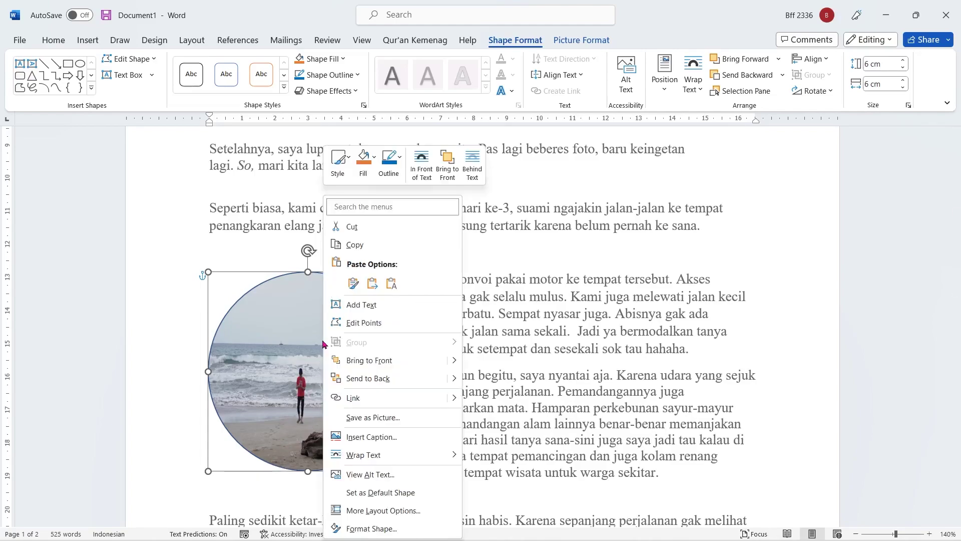
left_click(373, 437)
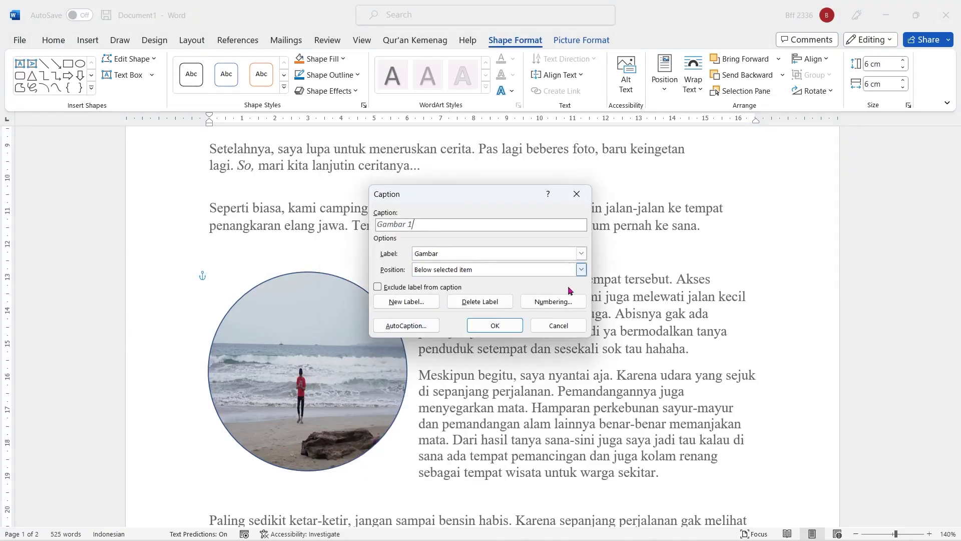
type("2")
type(" Pantai")
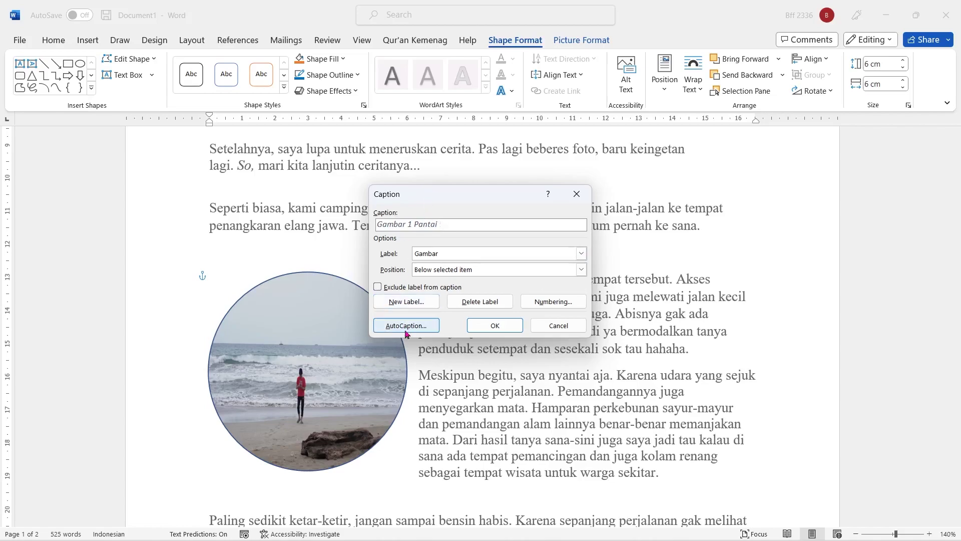
left_click(495, 324)
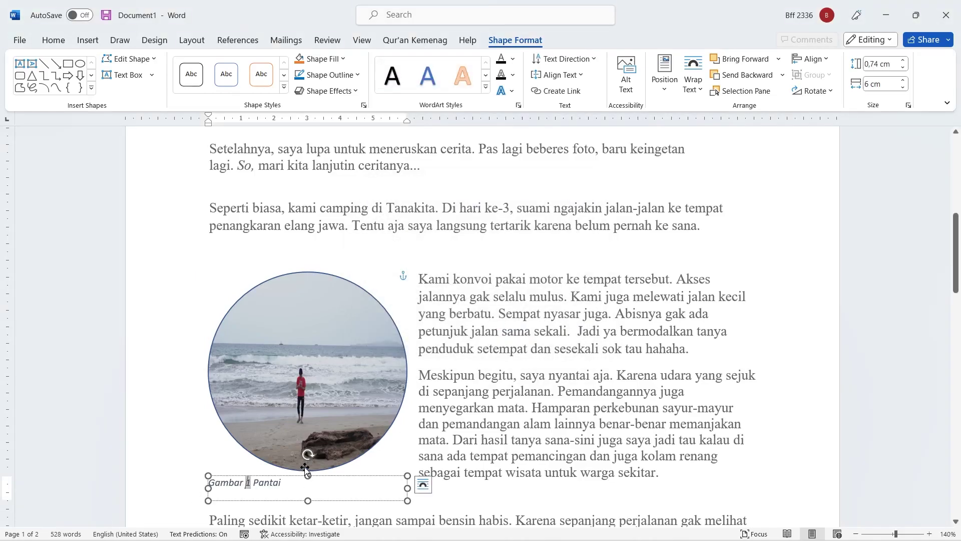
type("2")
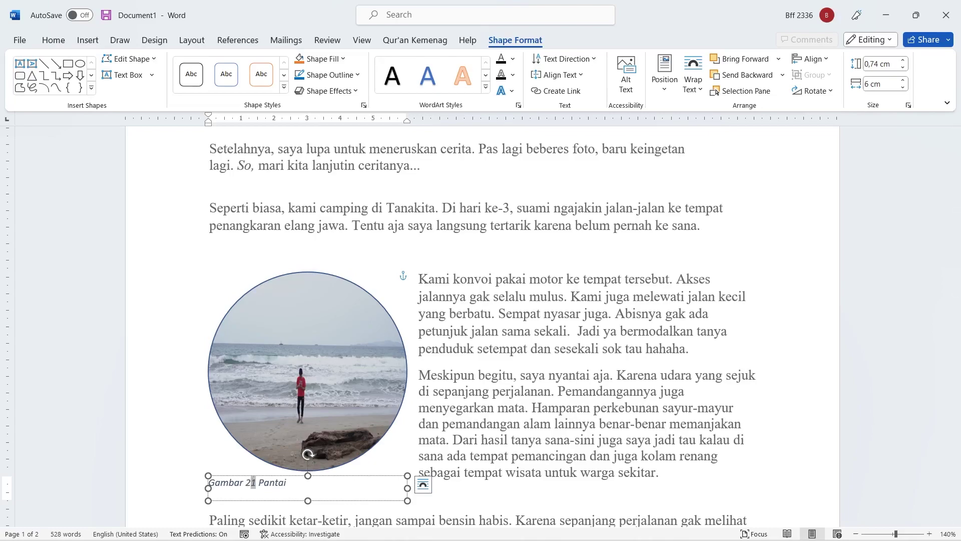
left_click(256, 482)
key("BackSpace")
key("BackSpace")
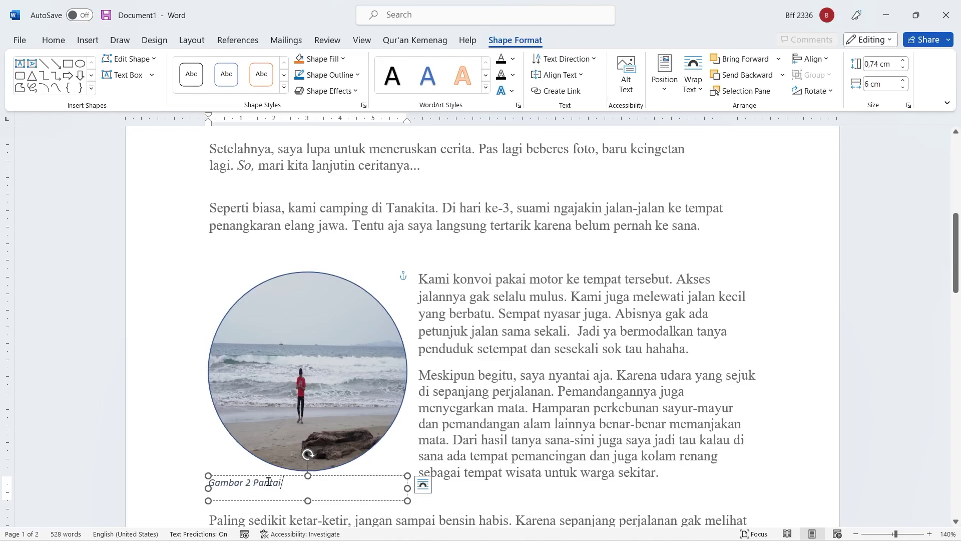
left_click_drag(287, 481, 197, 488)
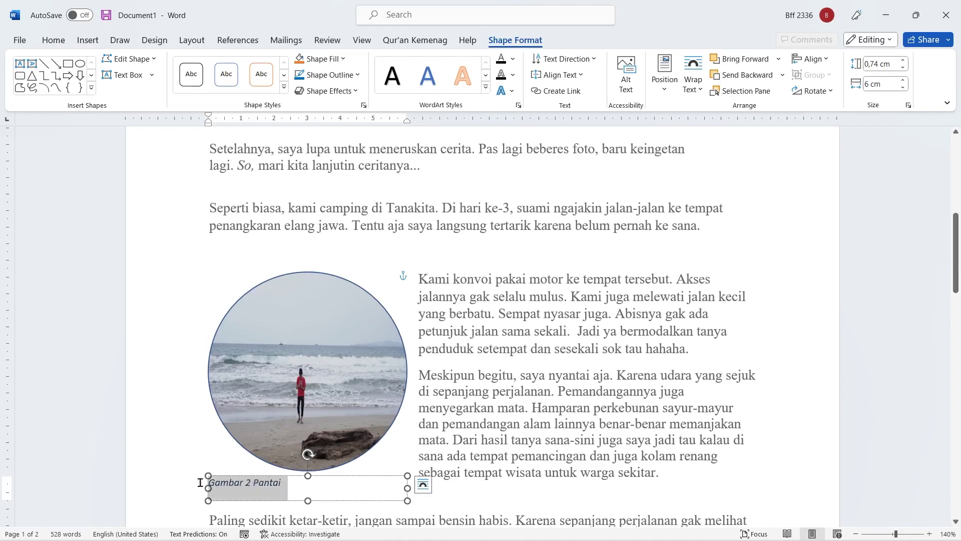
- Center-align the 'Gambar 2 Pantai' caption and deselect it by returning to the body text
left_click(53, 40)
left_click(348, 84)
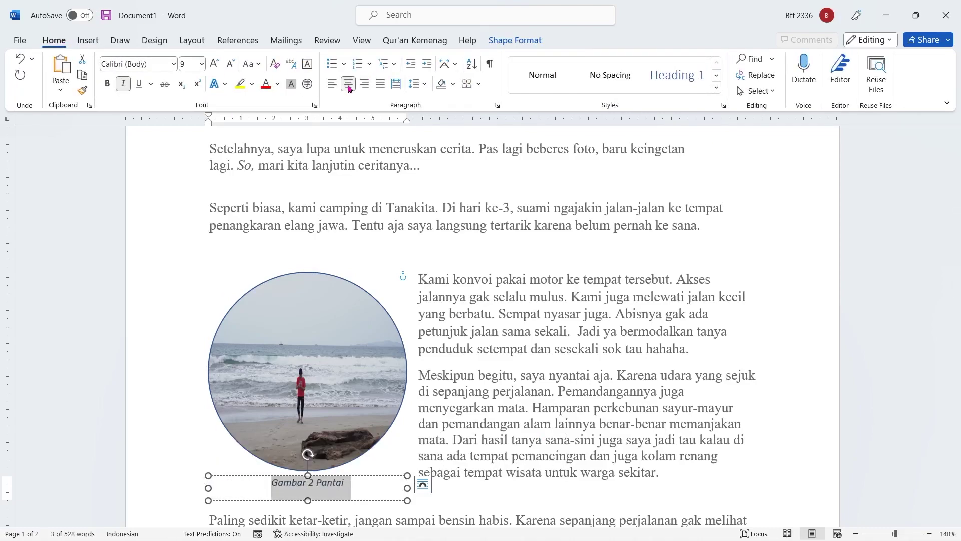
left_click(553, 369)
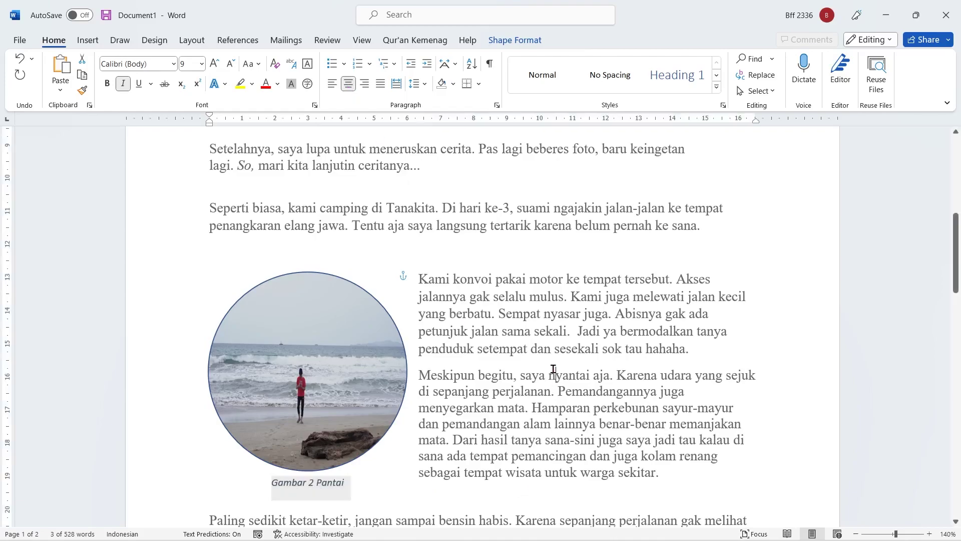
scroll(553, 369, "down", 5)
scroll(553, 369, "up", 4)
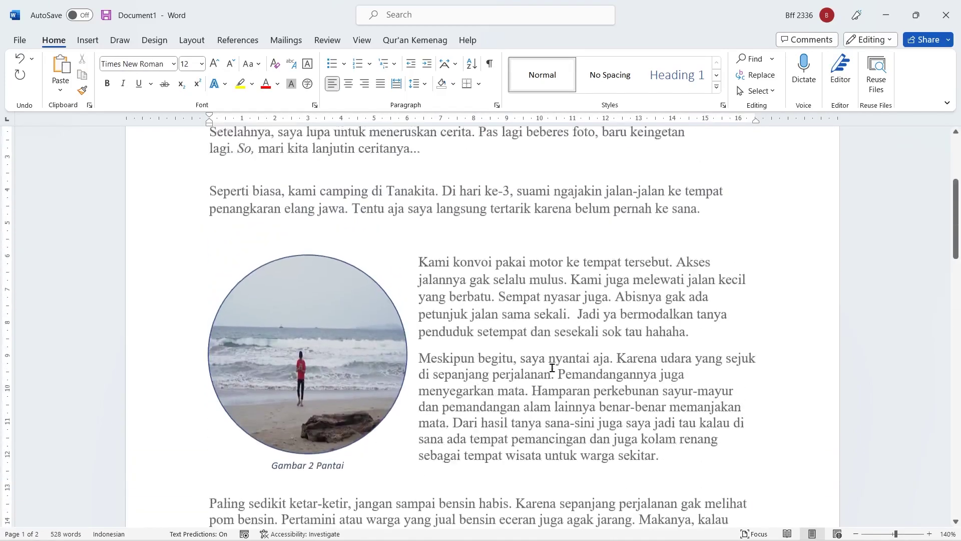
scroll(553, 369, "up", 7)
scroll(551, 368, "up", 3)
scroll(552, 368, "down", 10)
scroll(552, 367, "down", 2)
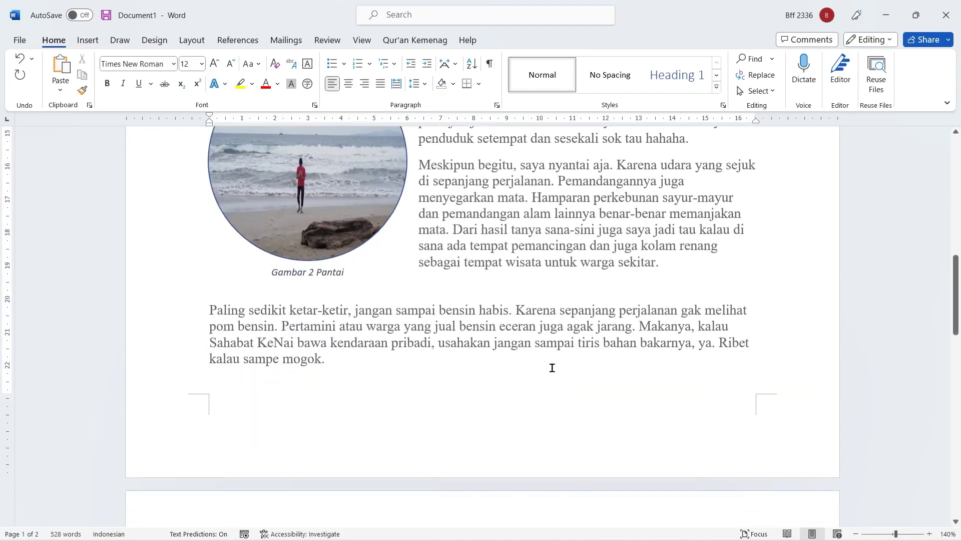
scroll(553, 368, "up", 4)
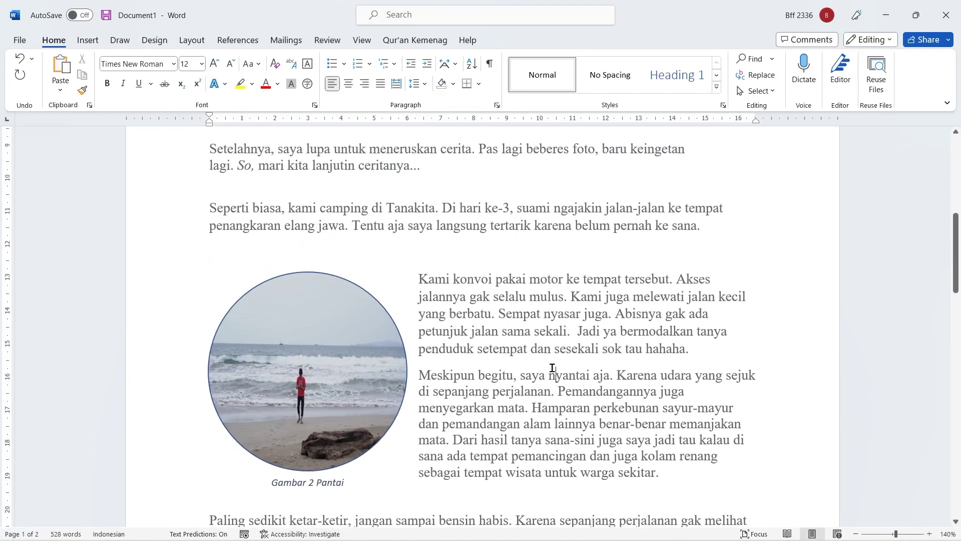
scroll(552, 368, "up", 4)
scroll(552, 369, "up", 3)
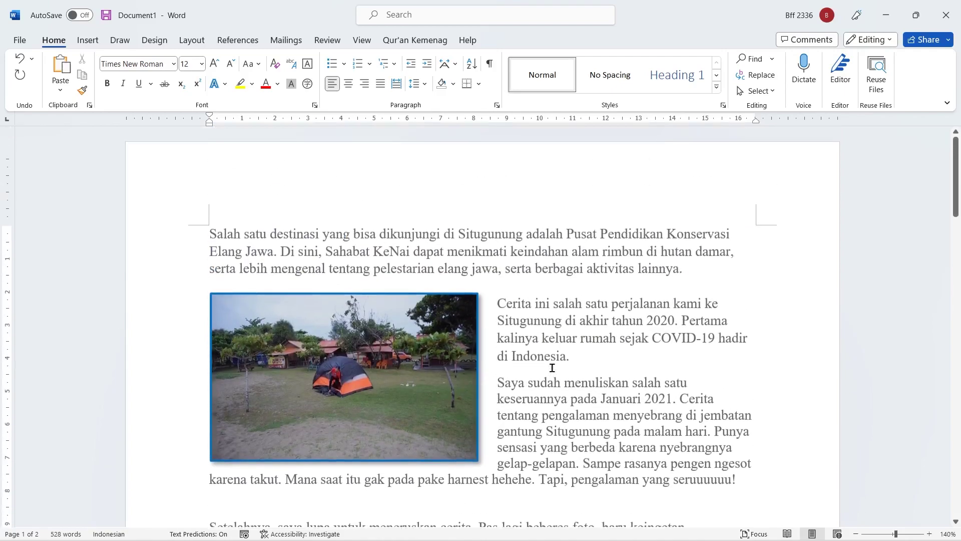